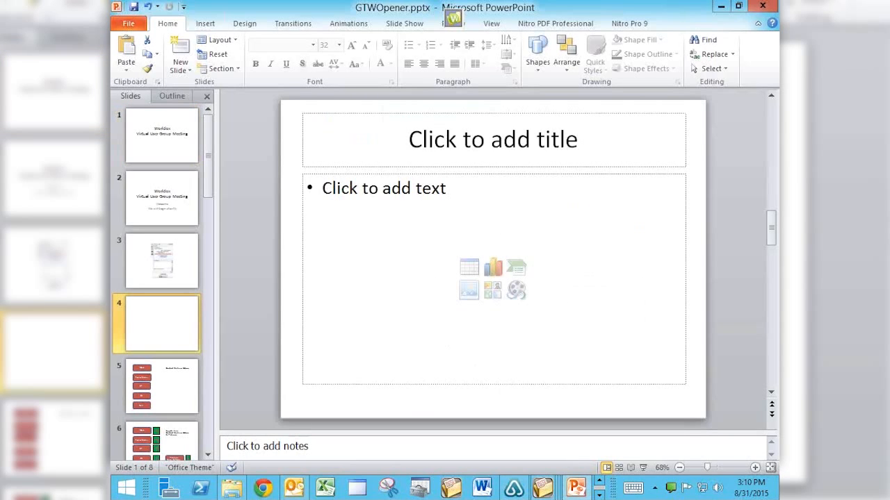
Close the GTWOpener.pptx presentation without saving its changes and switch to the Worldox GX4 window.
key("alt+F4")
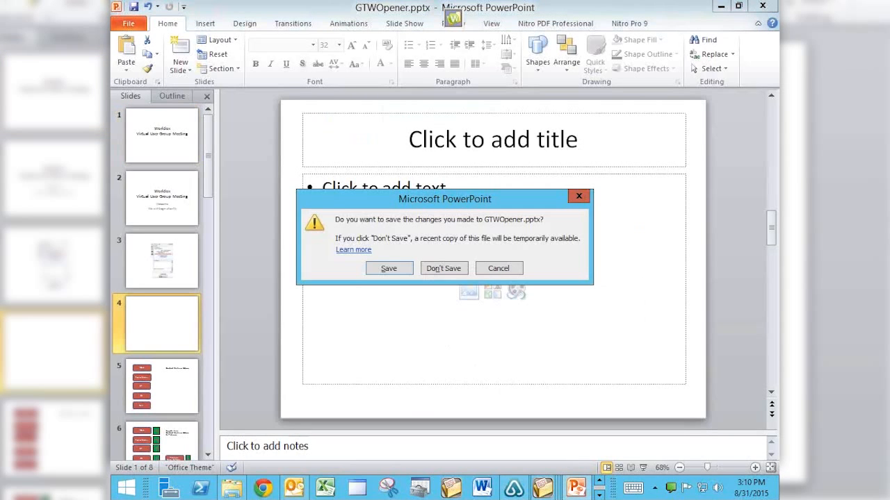
left_click(452, 269)
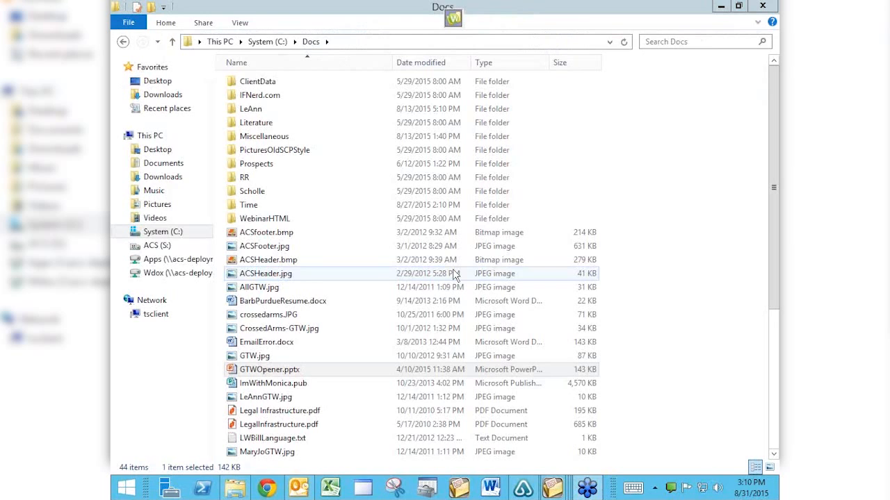
left_click(453, 18)
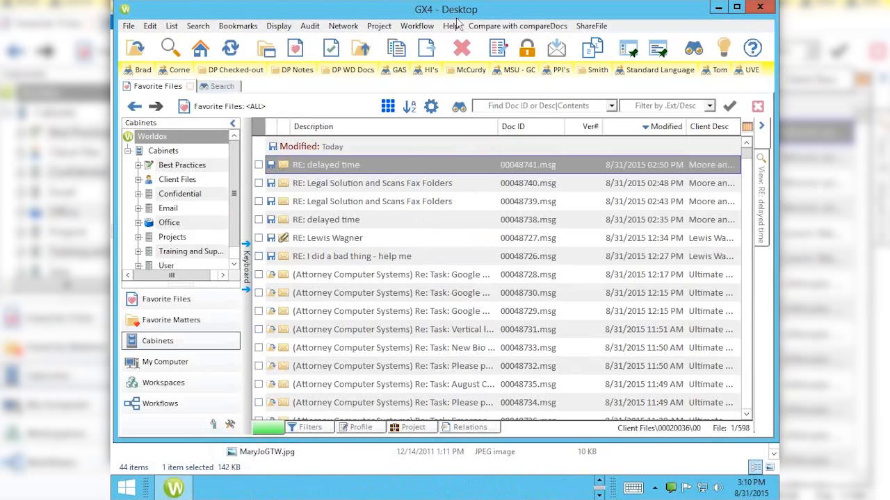
Look through the emails in the Favorite Files list from today's Modified group down to yesterday's.
left_click(545, 311)
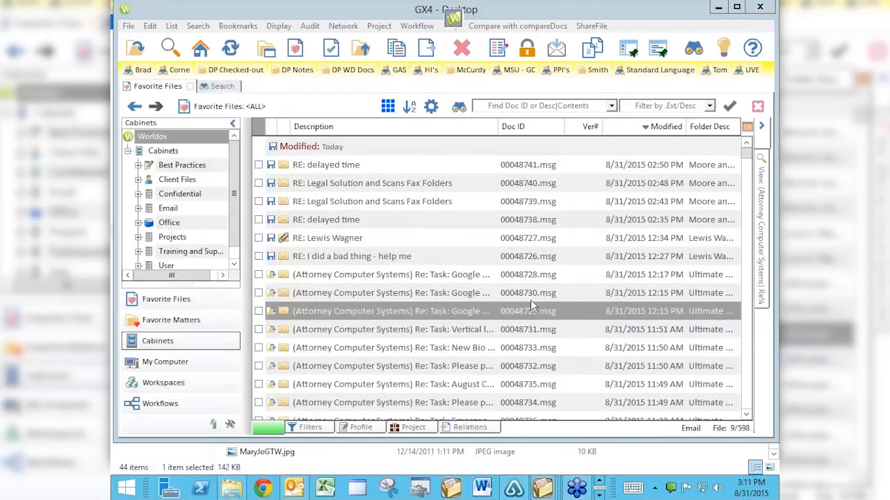
left_click(309, 219)
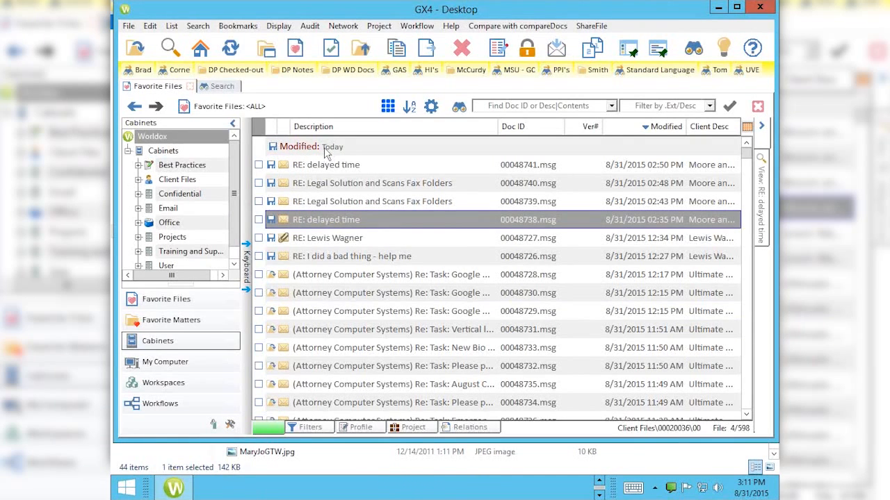
scroll(344, 309, "down", 2)
left_click(349, 295)
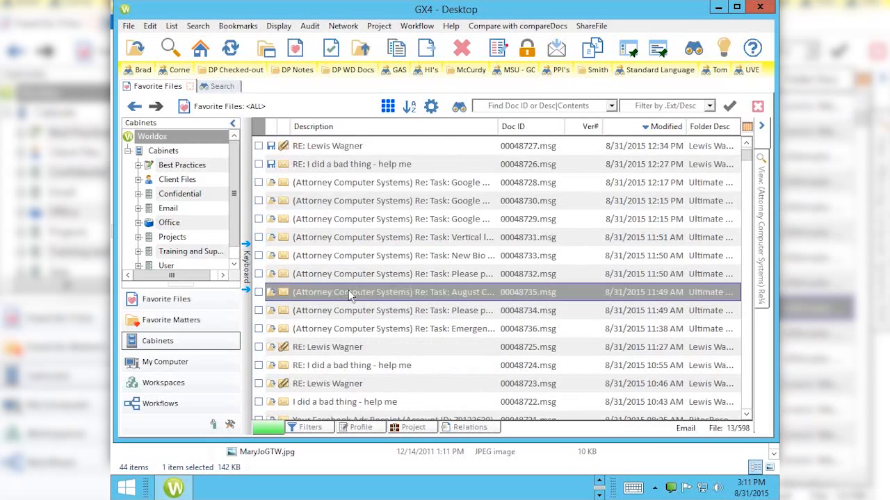
scroll(347, 306, "down", 3)
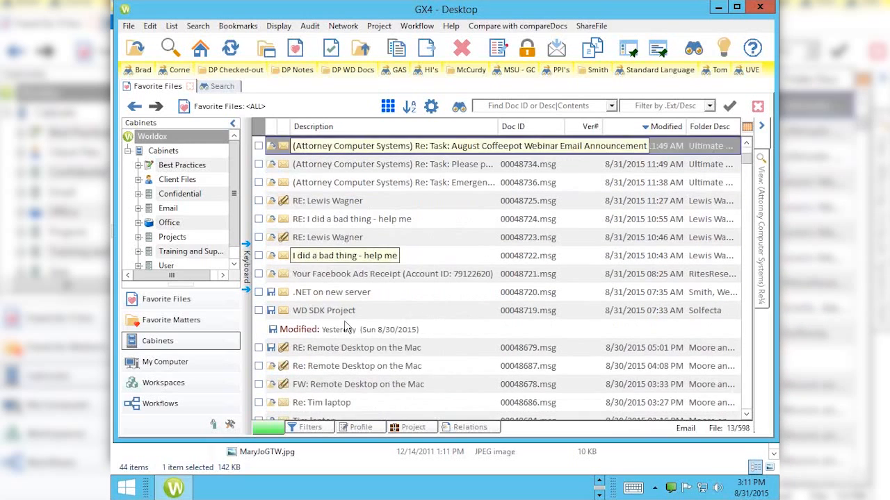
scroll(345, 328, "down", 1)
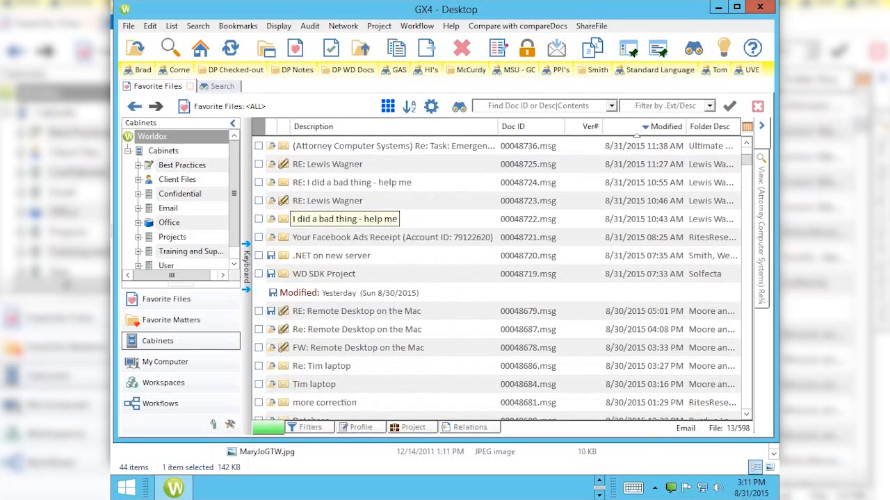
Hide the Modified date groupings in the Favorite Files list and show them again.
right_click(653, 132)
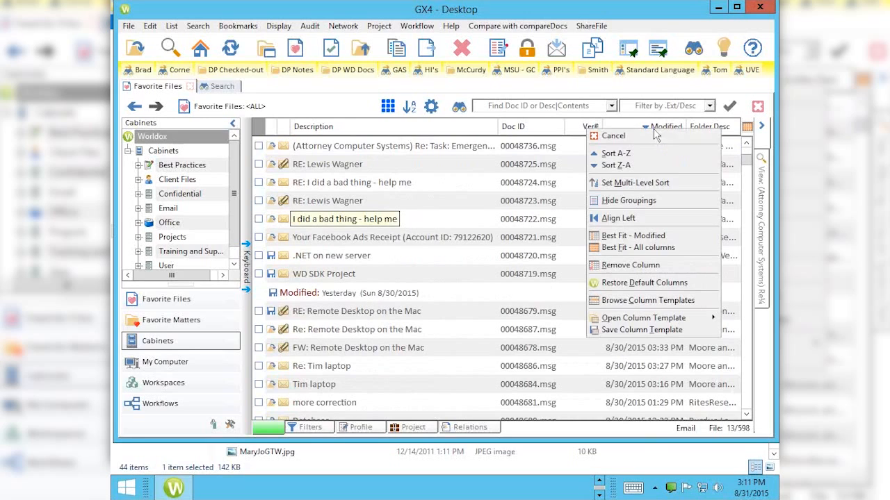
left_click(614, 204)
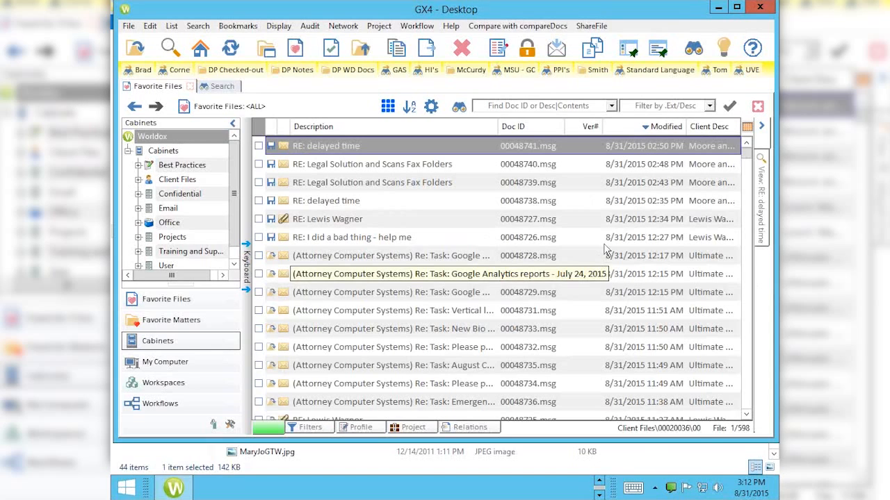
right_click(659, 134)
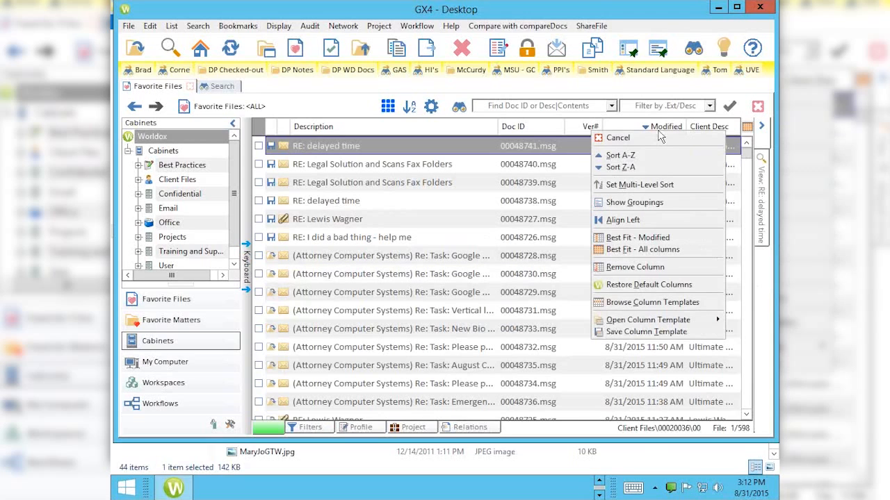
left_click(612, 202)
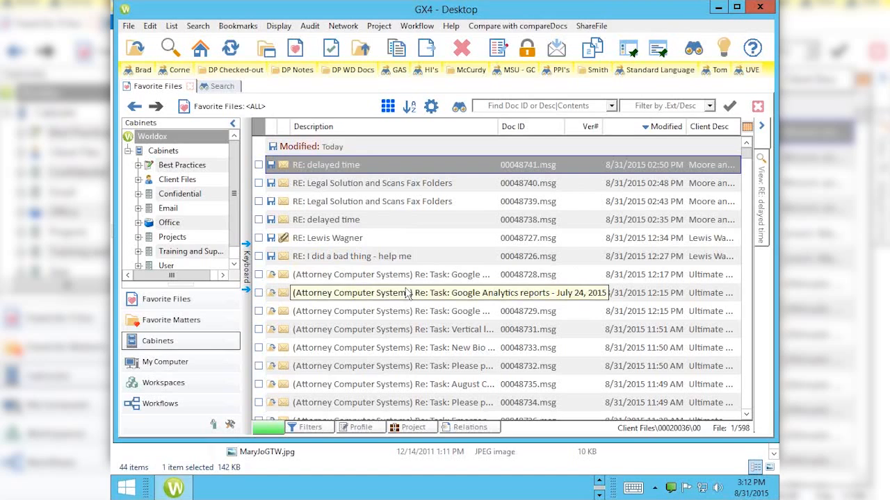
Show the favorite files in tile view and look through today's files and several older date groups.
left_click(388, 108)
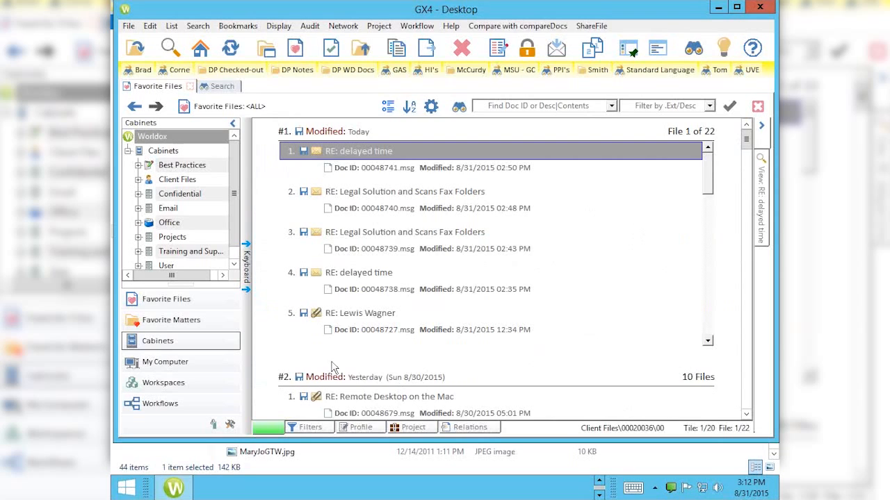
left_click(708, 341)
left_click(709, 341)
left_click(708, 341)
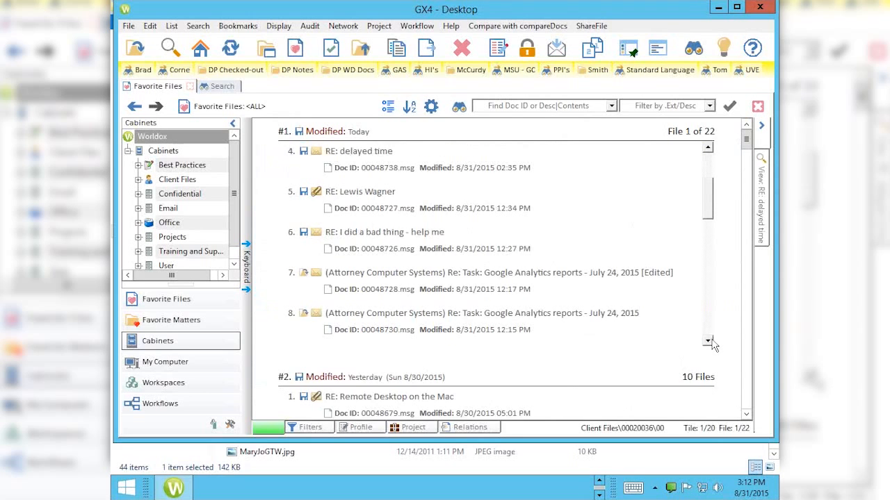
left_click(708, 341)
left_click(708, 341)
left_click(708, 342)
left_click(709, 342)
left_click(708, 341)
left_click(709, 341)
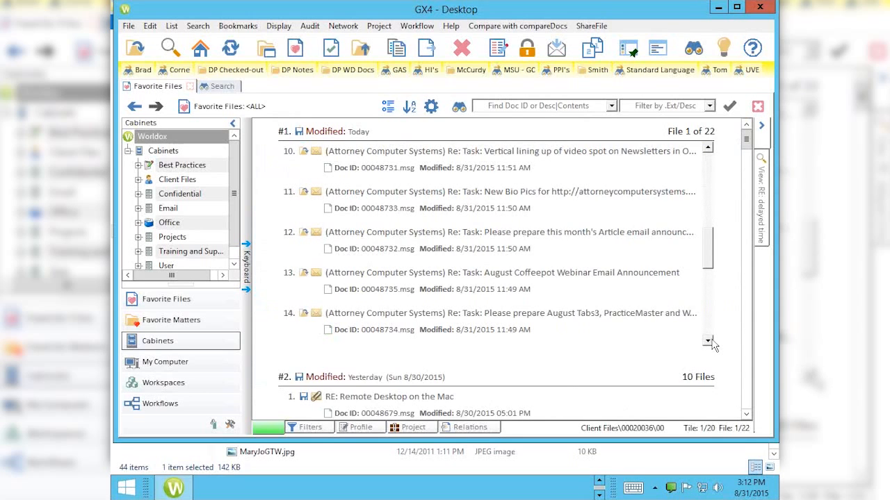
left_click(708, 341)
left_click(708, 341)
left_click(708, 341)
left_click(709, 341)
left_click(708, 341)
left_click(708, 341)
left_click(708, 342)
left_click(708, 341)
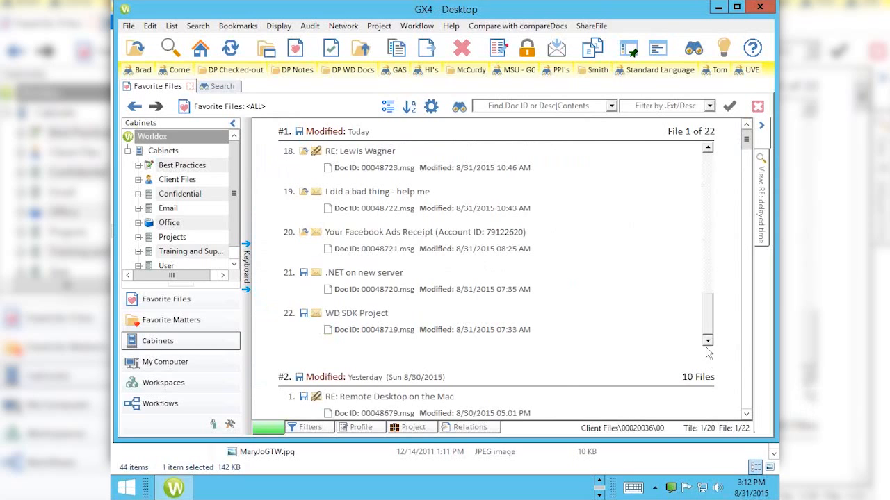
left_click_drag(746, 142, 747, 200)
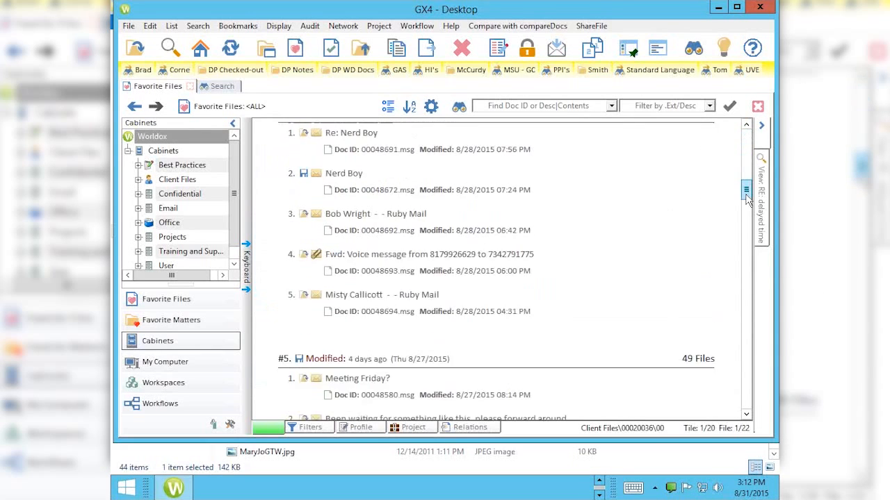
scroll(747, 200, "down", 5)
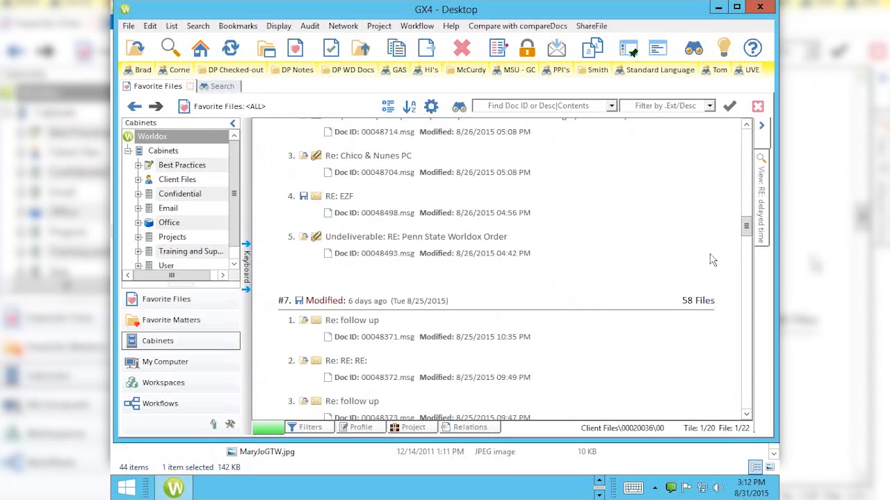
Maximize the window and look through the tiled date groups down to the oldest one from 2010.
left_click(737, 8)
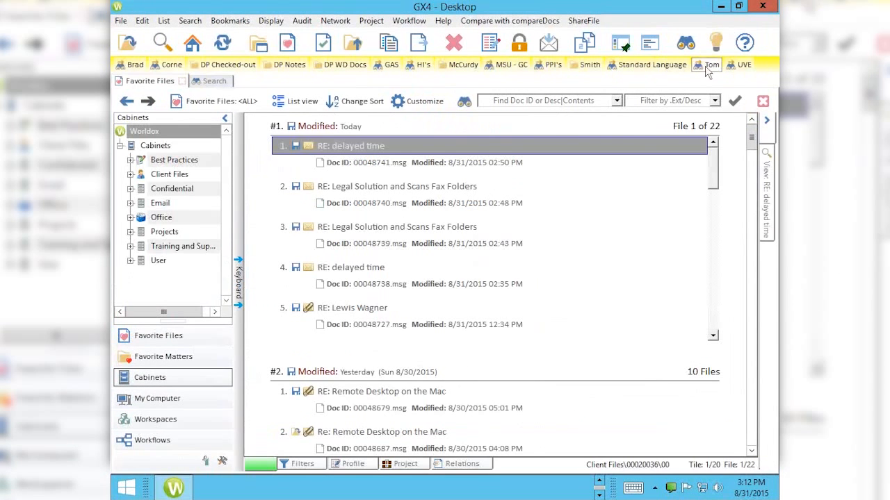
left_click_drag(751, 138, 751, 185)
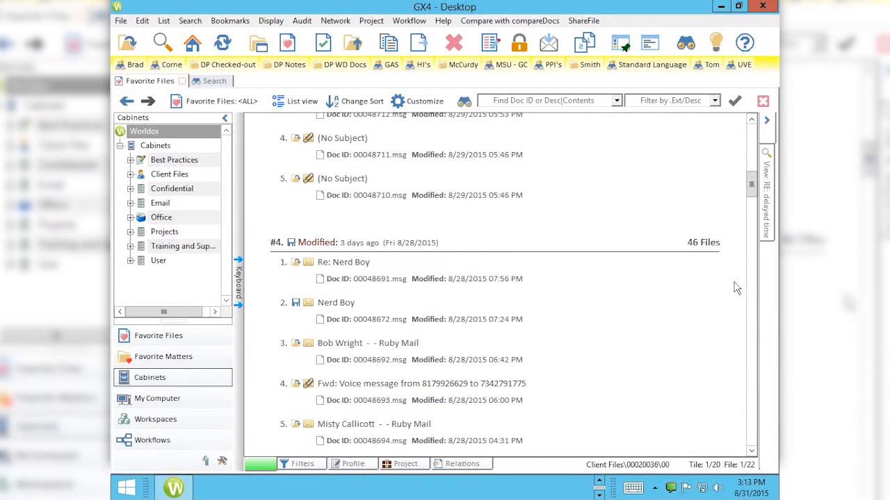
left_click(751, 428)
left_click(751, 431)
left_click(751, 431)
left_click(750, 431)
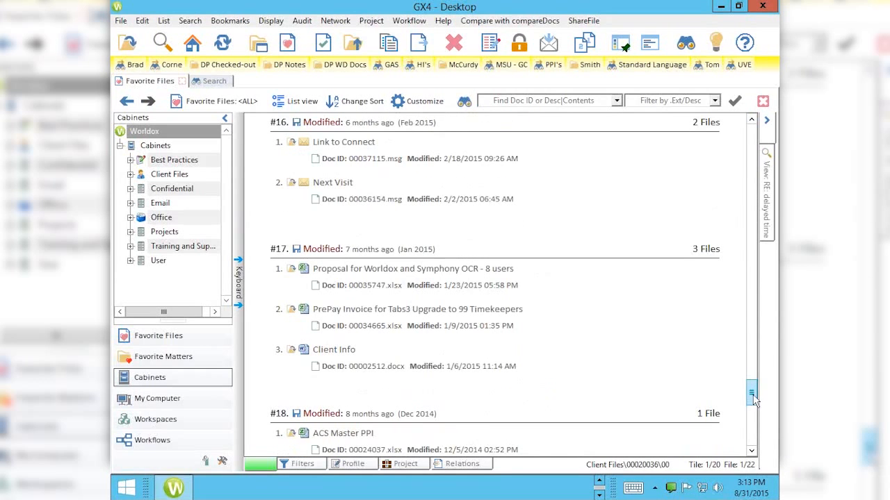
left_click_drag(755, 401, 751, 421)
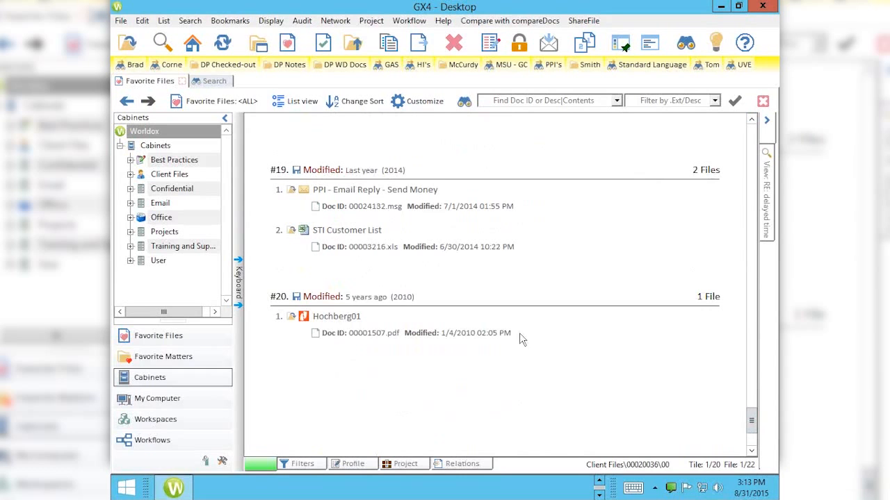
left_click_drag(750, 421, 751, 138)
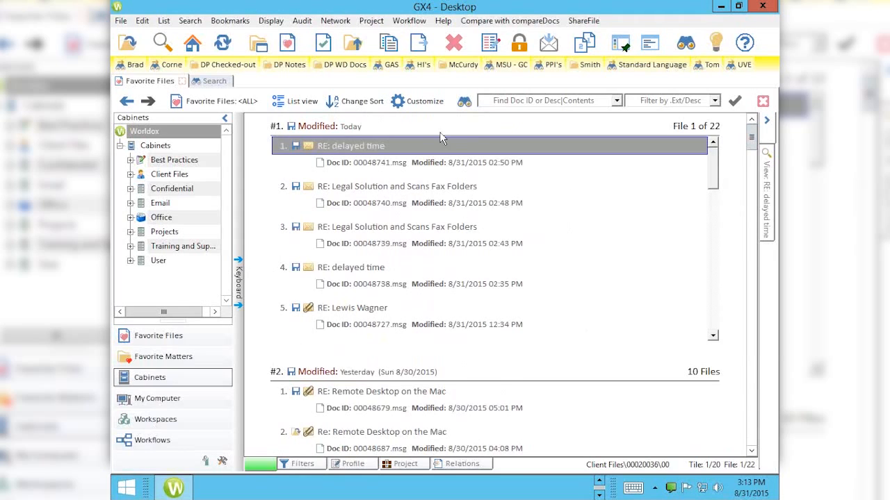
Return the favorite files to list view and set the third level of the file sort to Category.
left_click(291, 103)
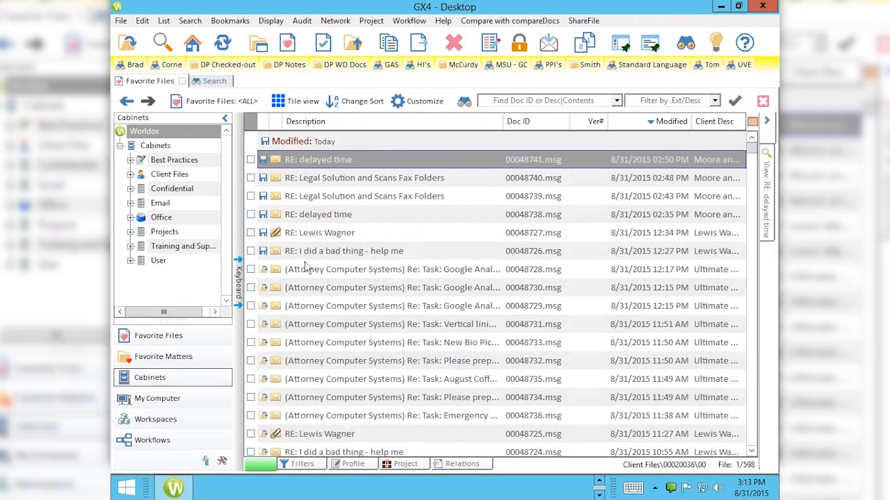
left_click(352, 104)
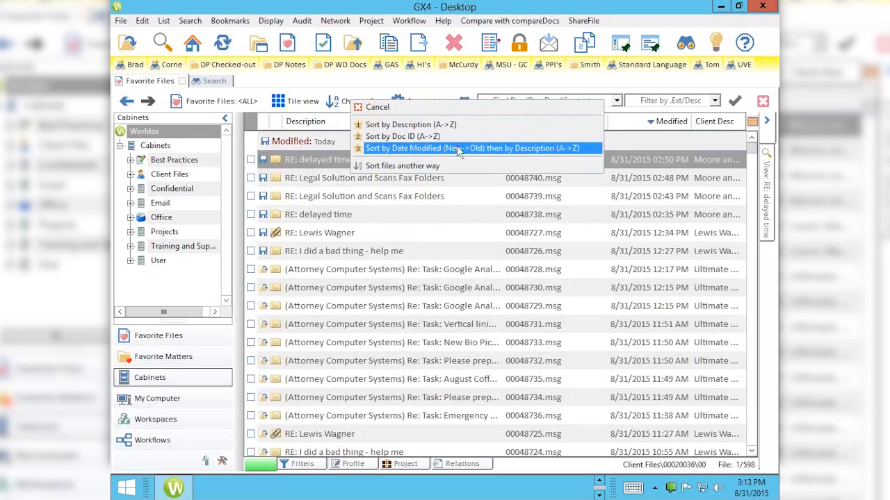
left_click(398, 166)
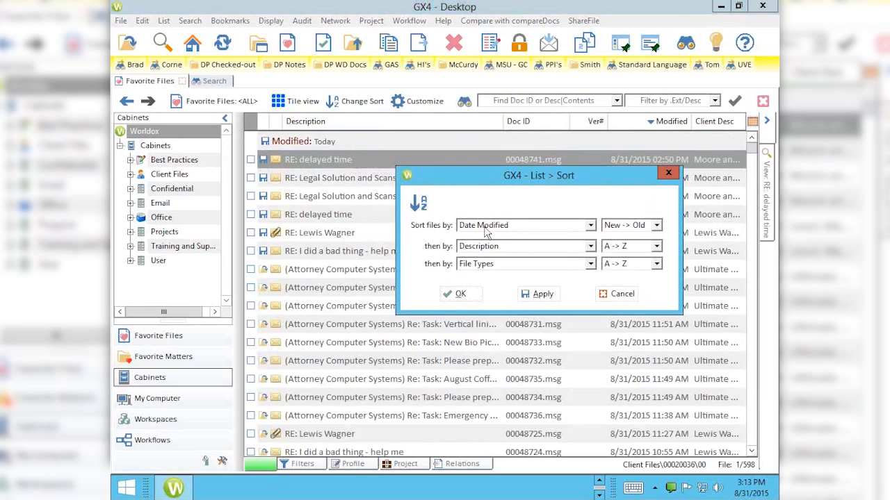
left_click(589, 263)
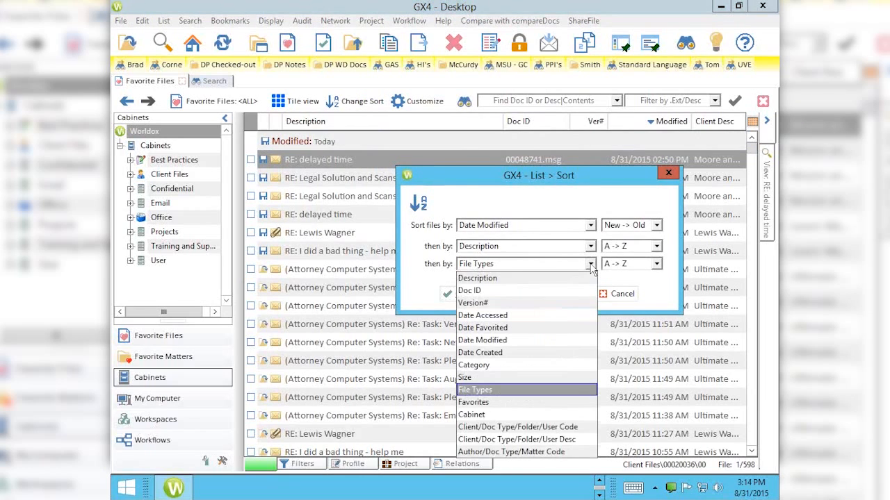
left_click(475, 365)
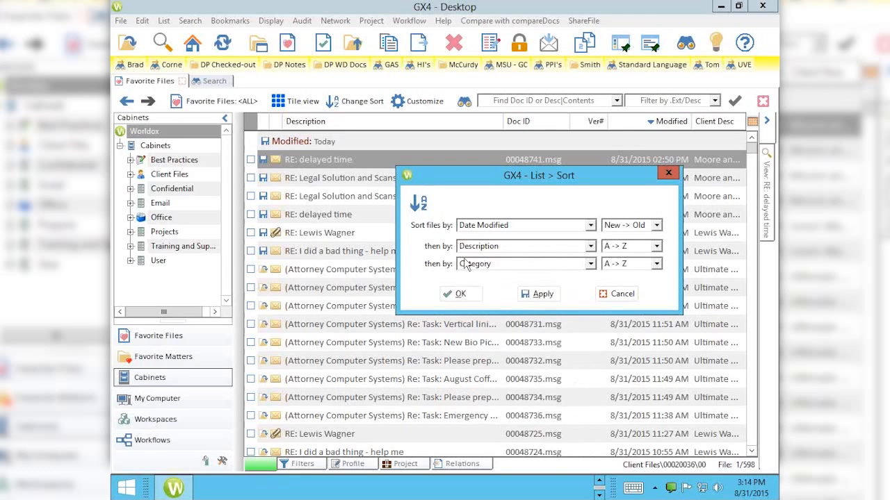
left_click(458, 296)
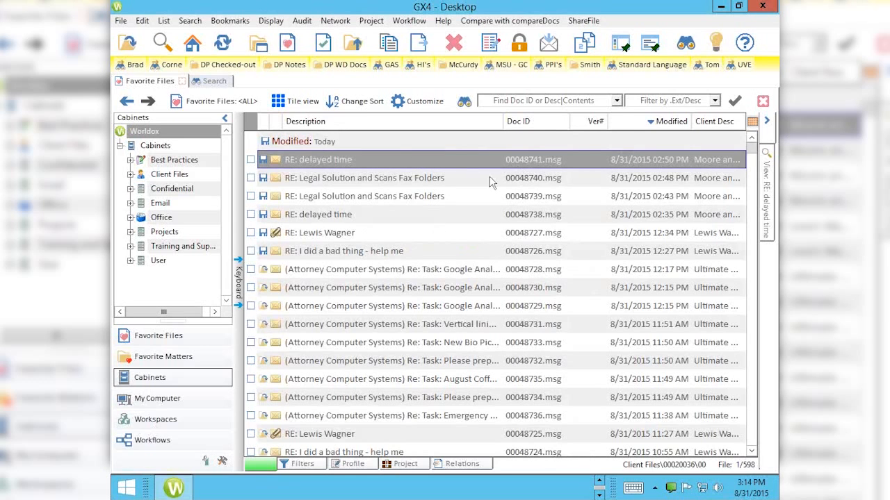
Sort the files by Doc ID (A->Z) and reapply the recent sort by Date Modified, Description and Category.
left_click(366, 103)
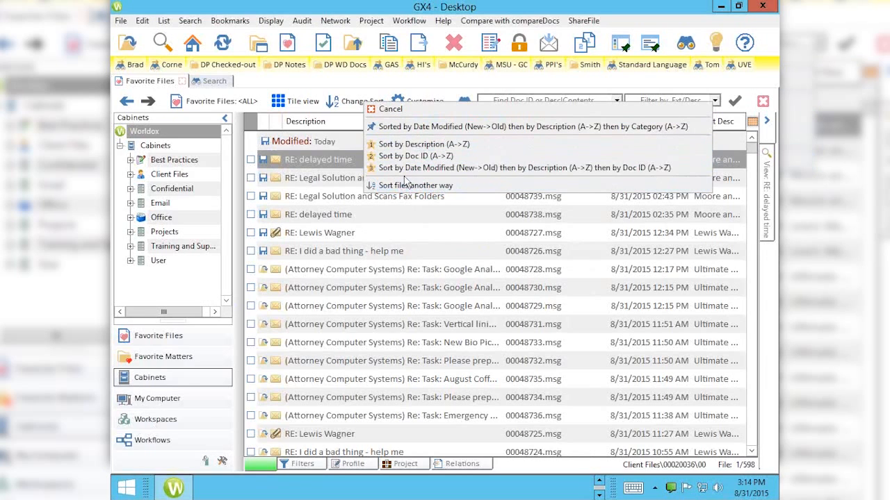
left_click(394, 156)
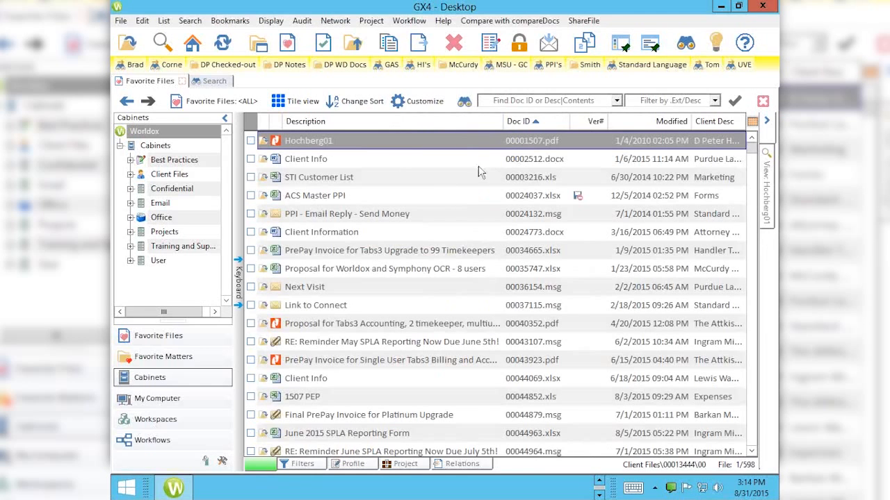
left_click(372, 105)
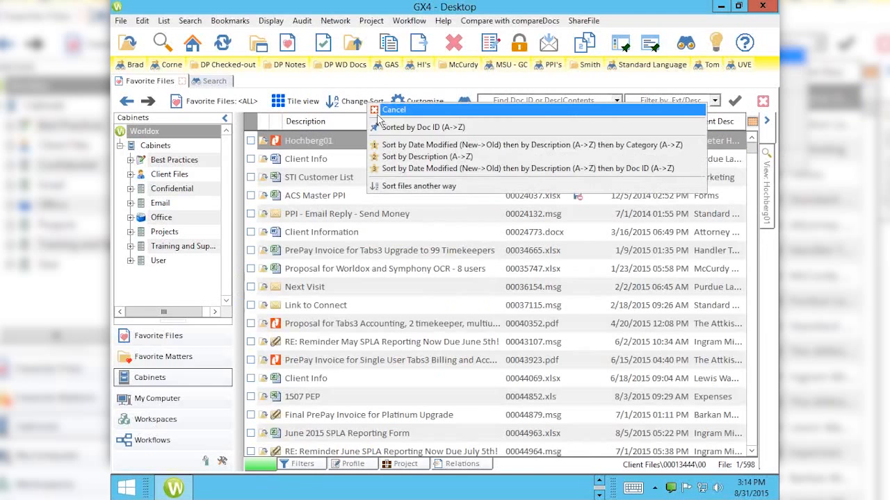
left_click(408, 145)
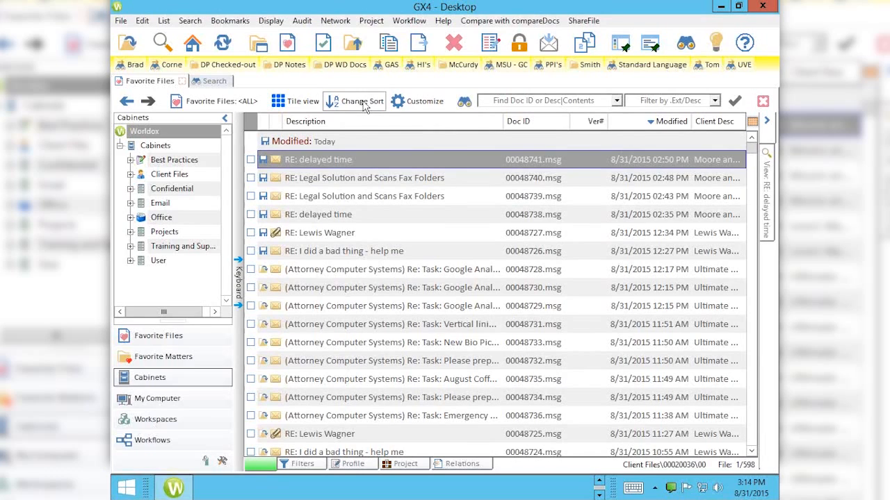
Look at the file list's customization options and dismiss them.
left_click(420, 103)
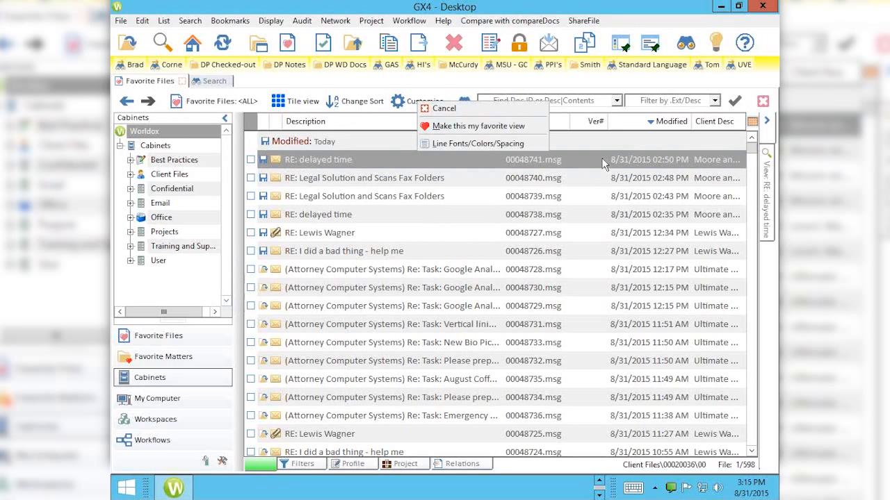
left_click(489, 218)
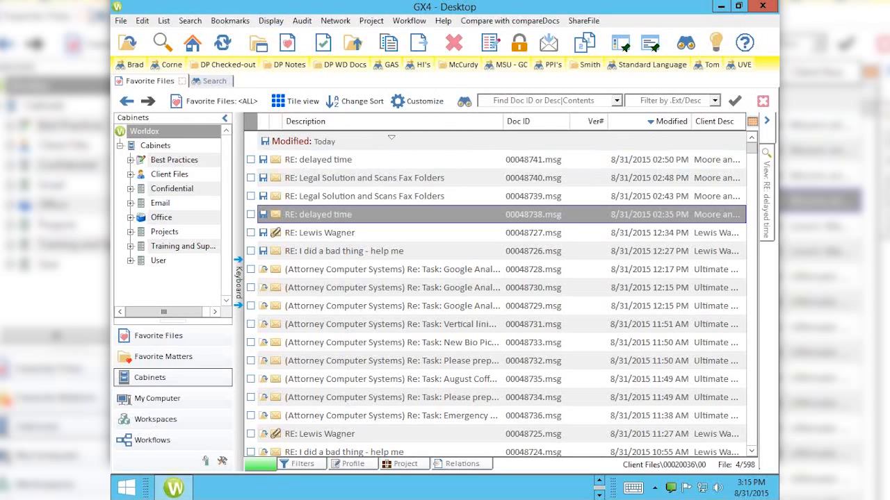
Make the current list layout the favorite view and review its line font, color and spacing settings, leaving them as they are.
left_click(417, 103)
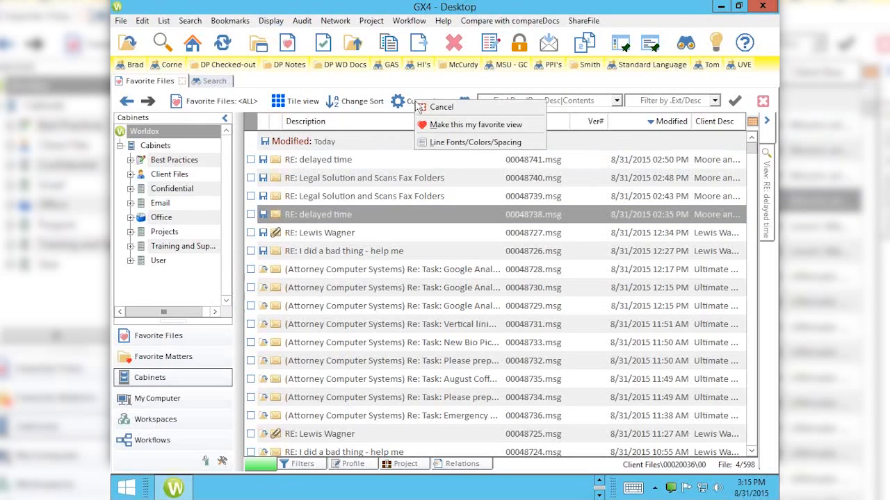
left_click(455, 125)
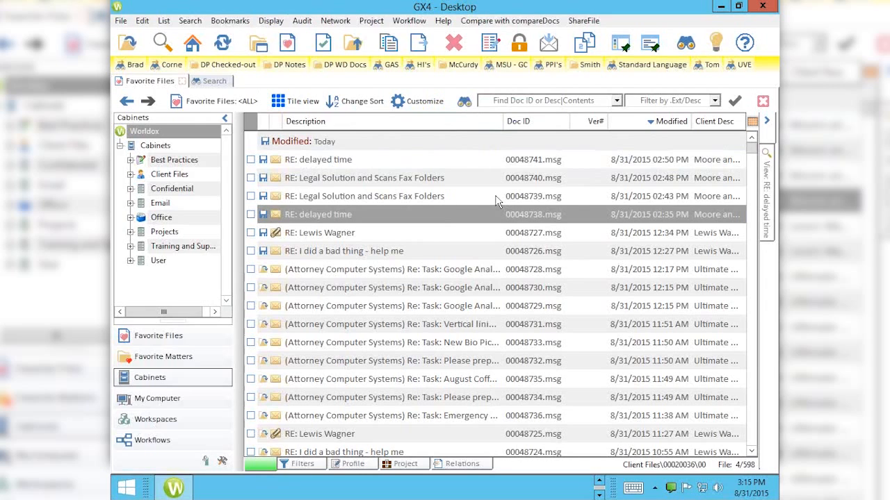
left_click(428, 101)
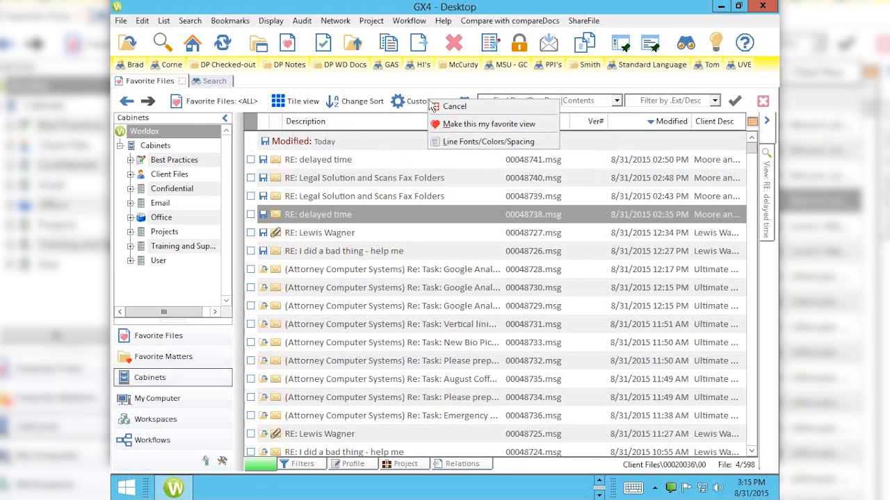
left_click(486, 144)
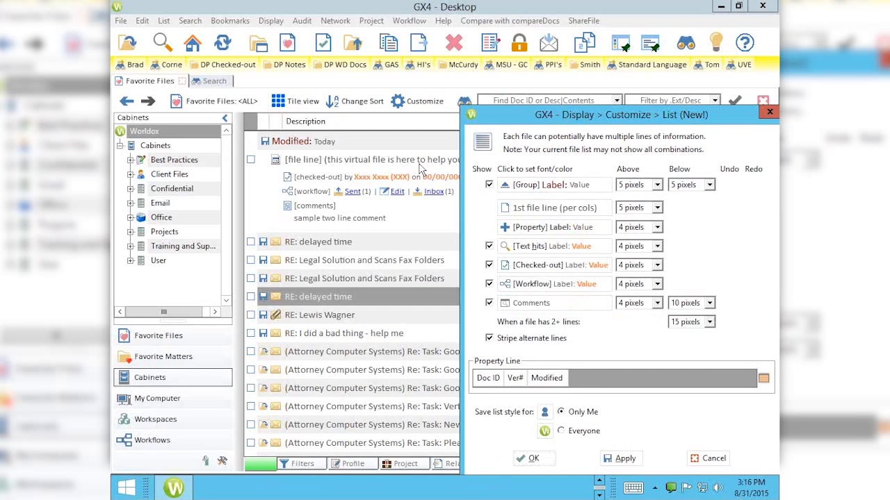
left_click(553, 188)
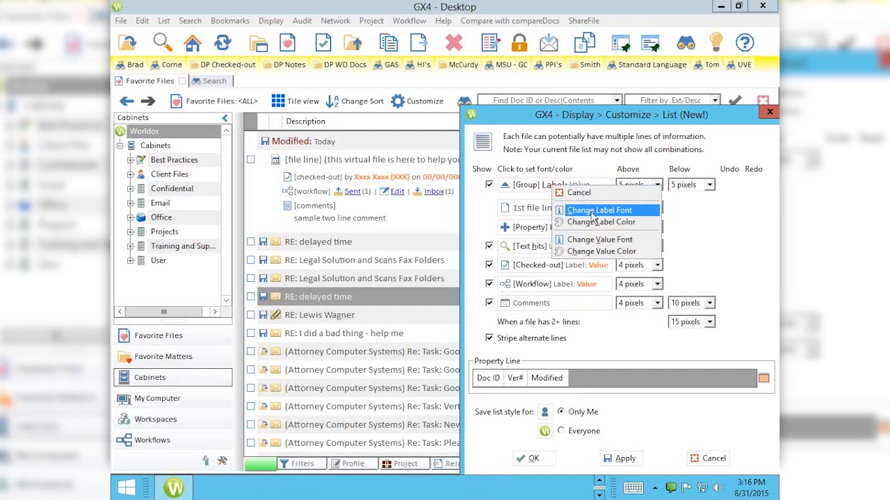
left_click(739, 223)
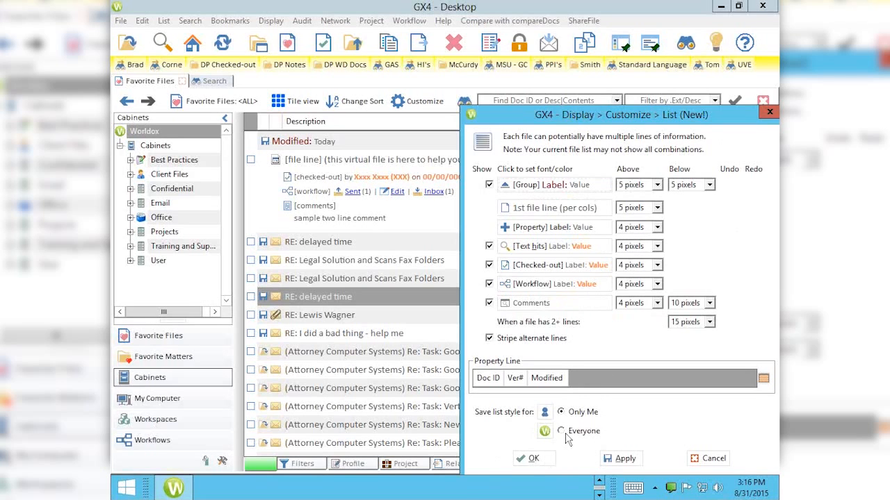
left_click(709, 459)
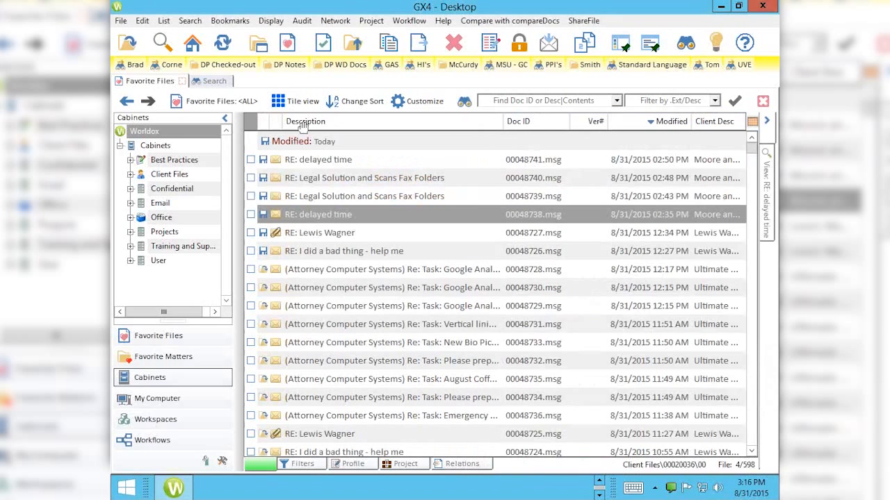
Sort the files by Description and insert the Doc Type Desc cabinet field between a narrowed Description column and Doc ID.
left_click(468, 121)
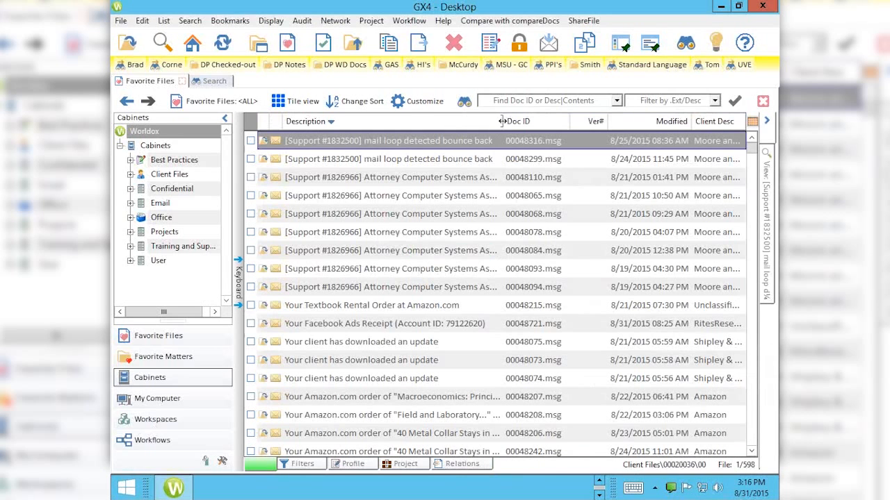
left_click_drag(501, 121, 446, 117)
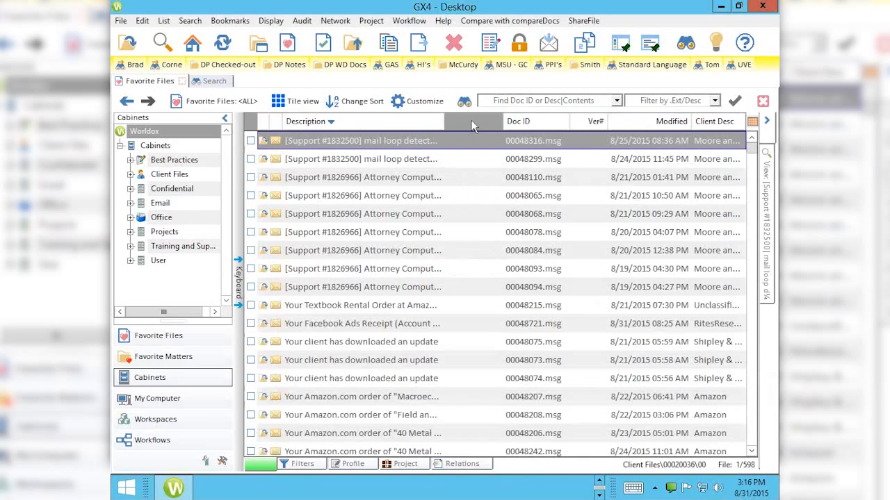
right_click(471, 121)
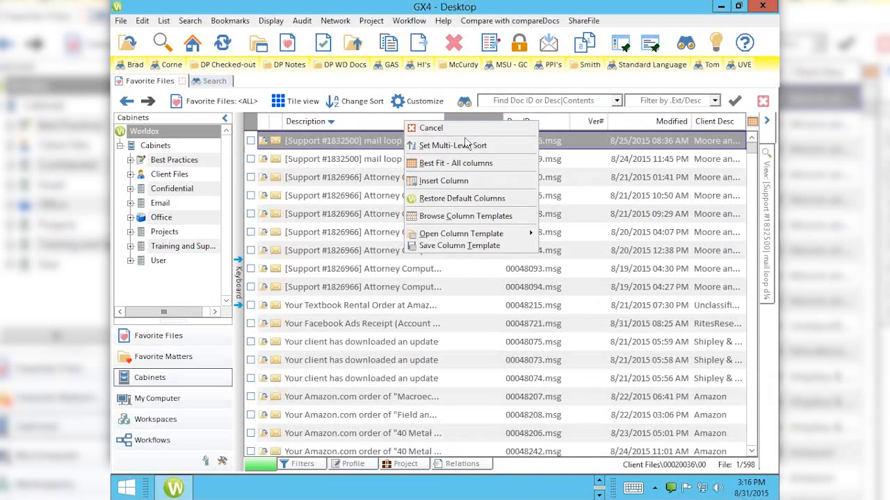
left_click(451, 181)
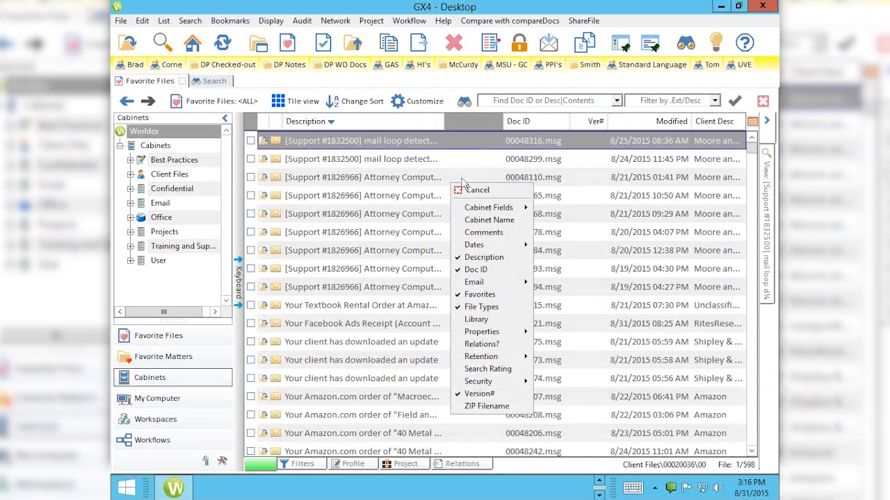
mouse_move(490, 209)
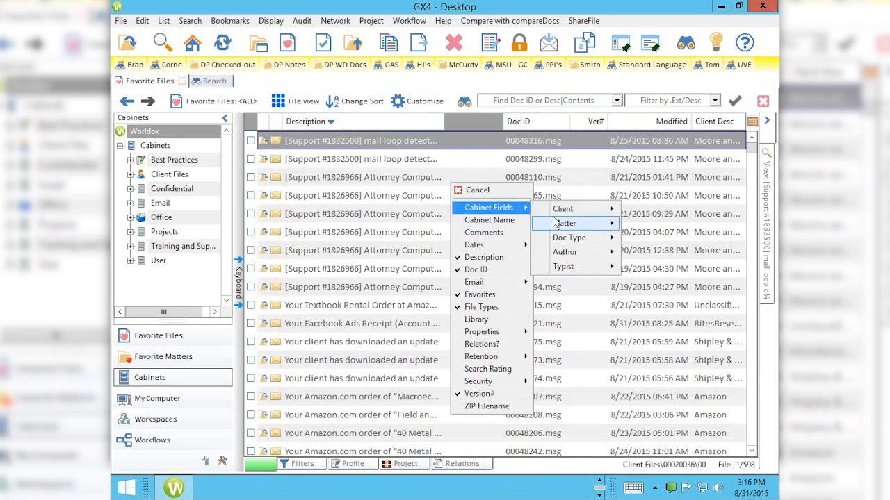
mouse_move(570, 240)
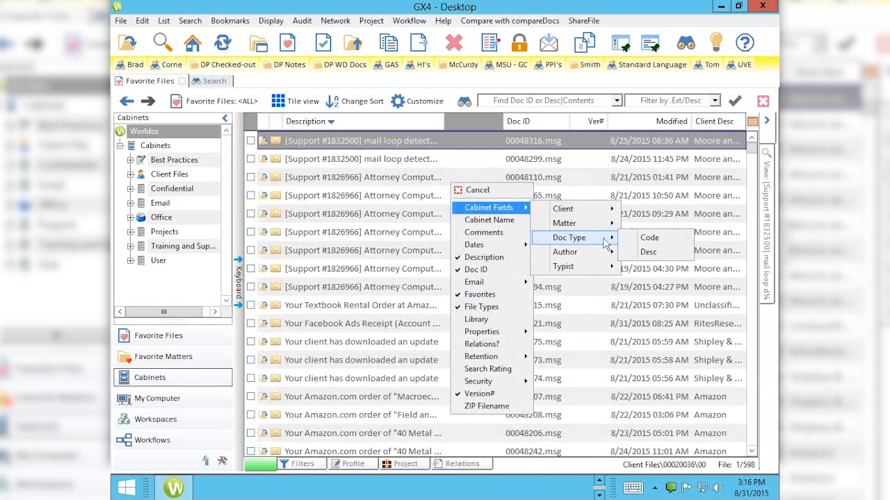
left_click(645, 253)
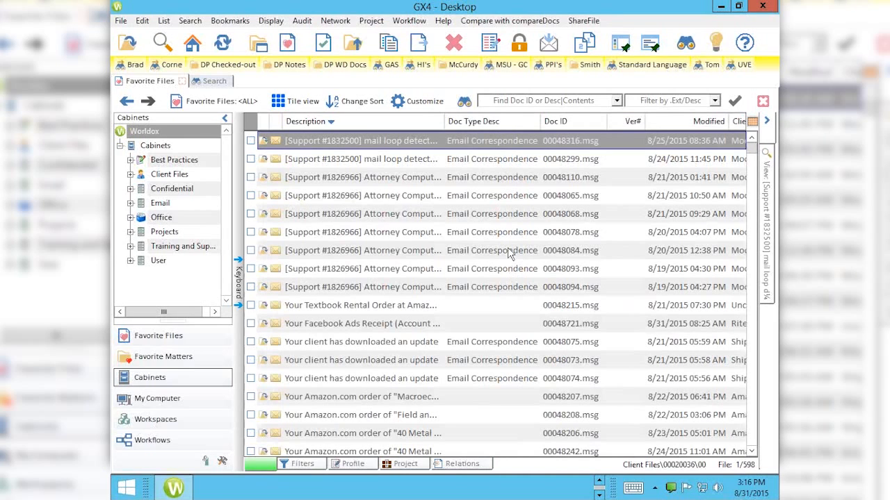
Fit all columns to the width of the file list, and restore and re-maximize the window.
left_click(419, 104)
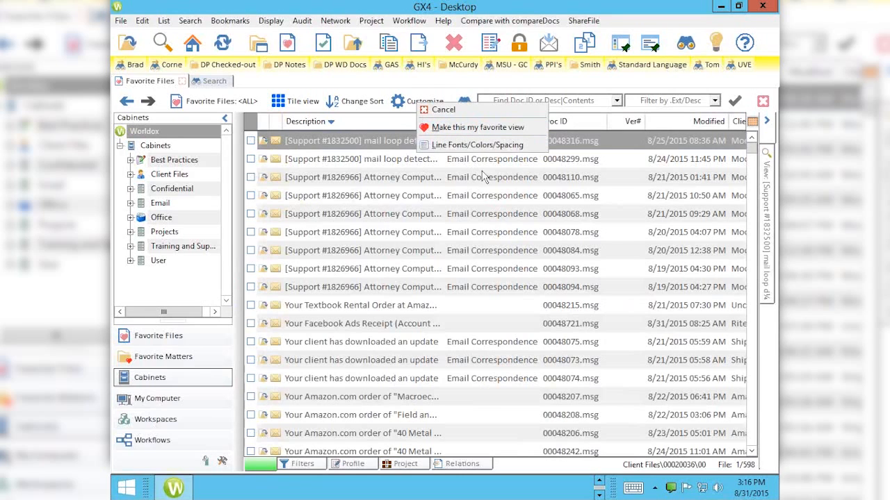
left_click(610, 194)
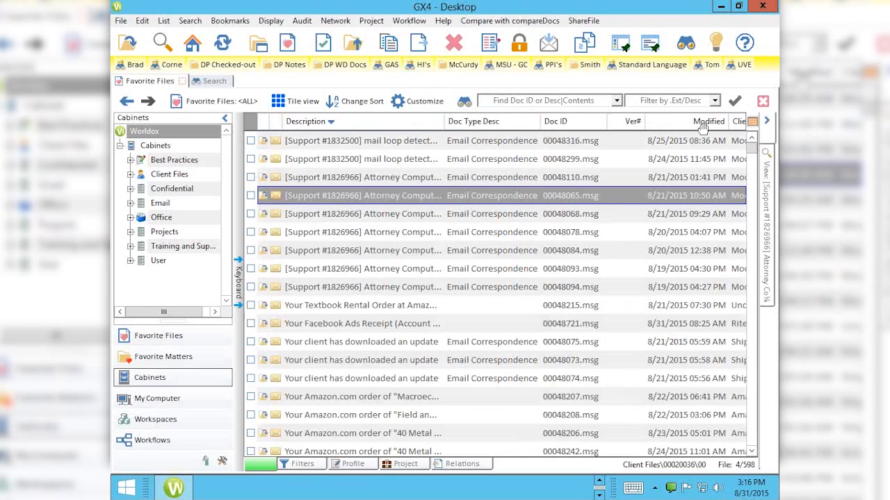
left_click(753, 122)
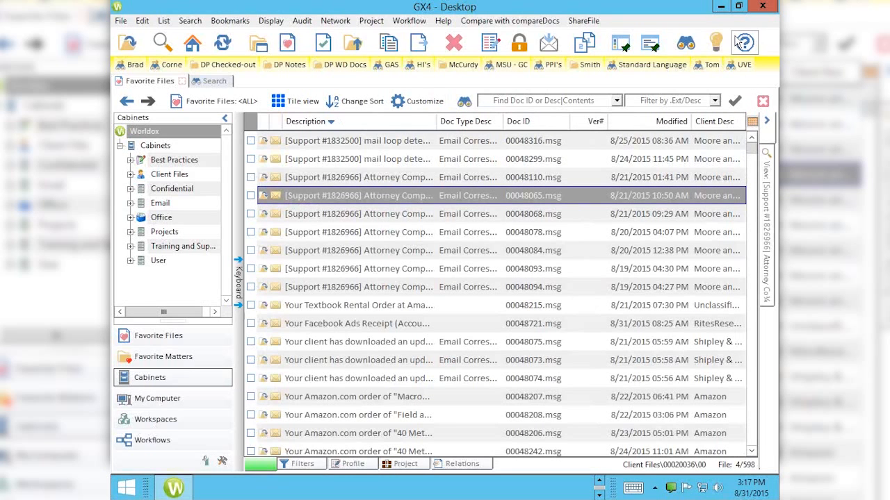
left_click(738, 6)
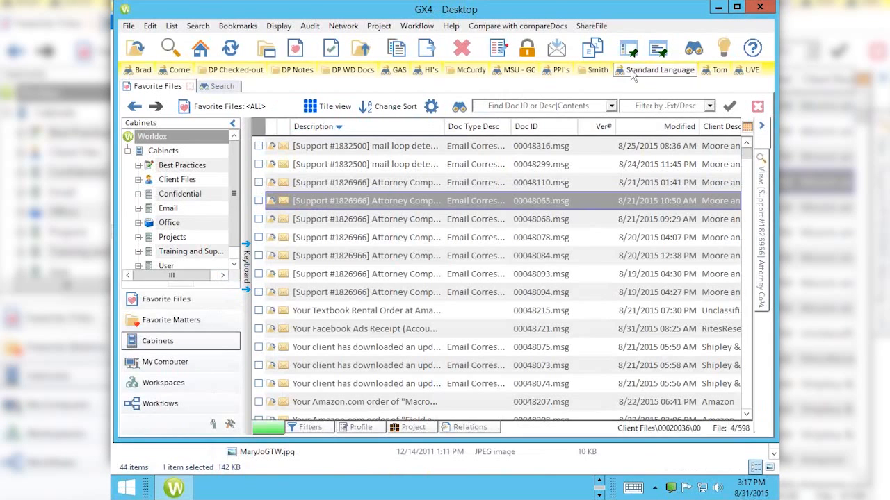
left_click(737, 7)
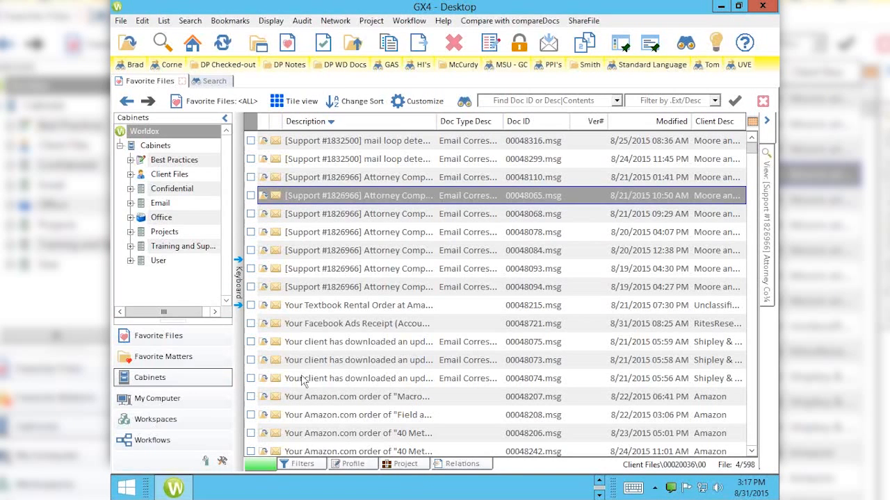
Preview the selected support email, narrow the preview pane and hide it again.
left_click(768, 163)
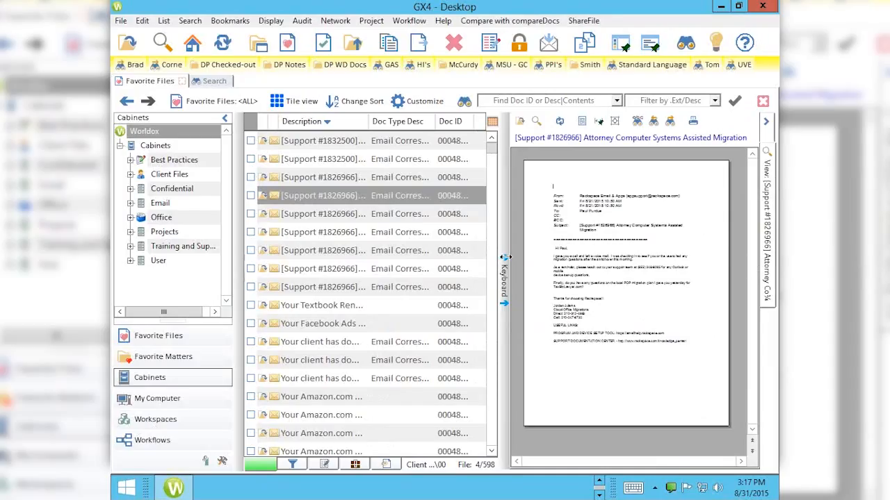
left_click_drag(508, 258, 622, 258)
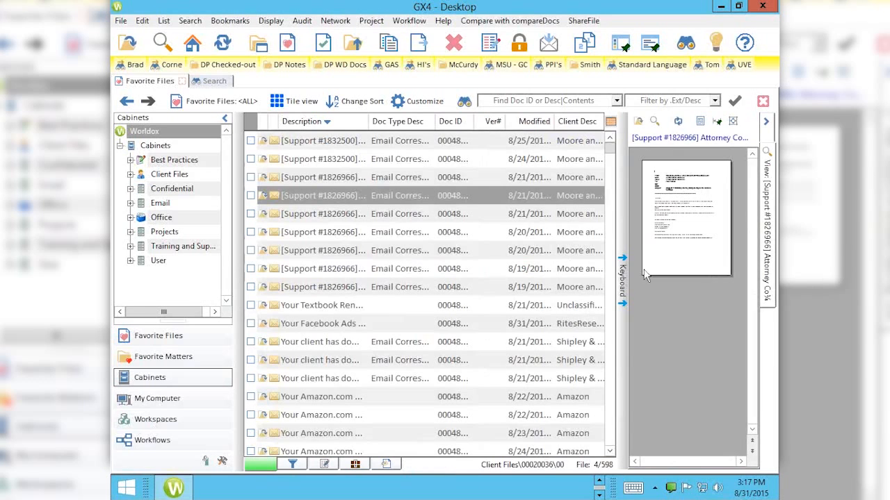
left_click(767, 123)
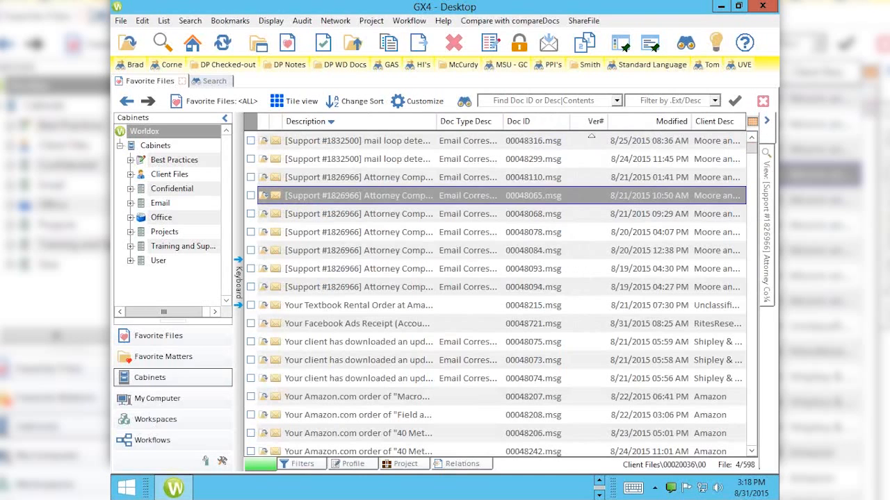
Sort the files by Modified with the oldest first, and preview the STI Customer List spreadsheet before hiding the preview.
left_click(617, 122)
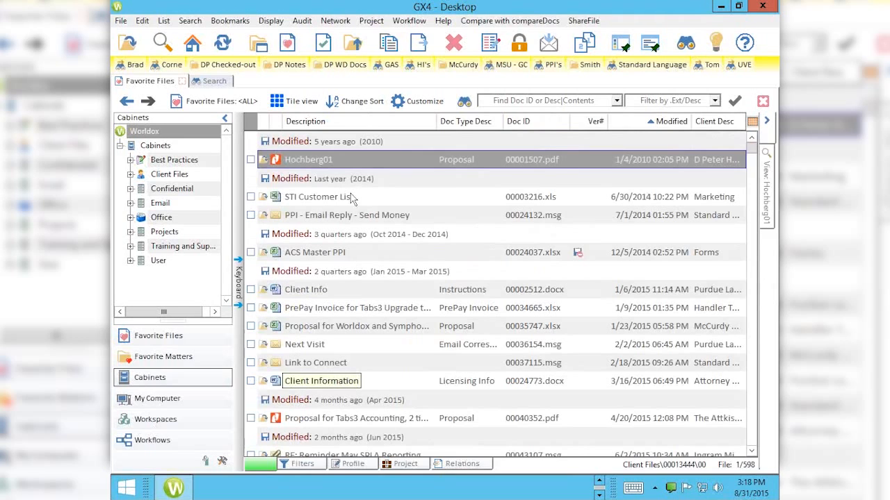
left_click(309, 201)
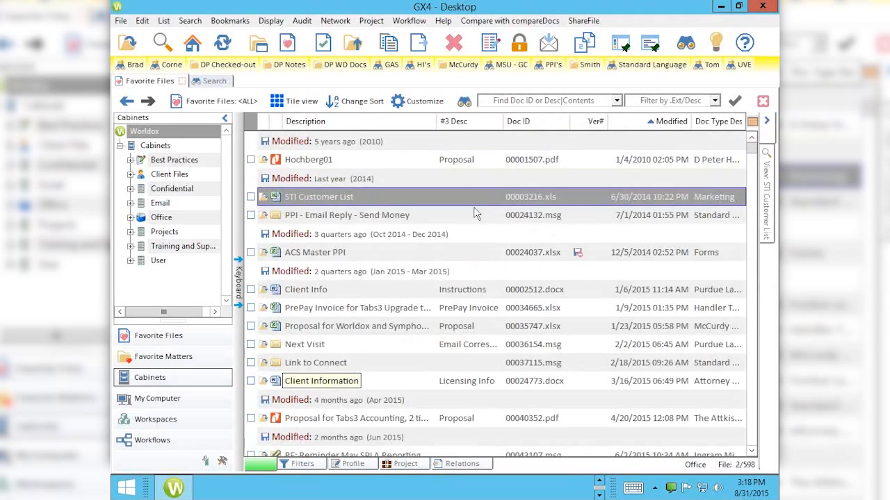
left_click(766, 202)
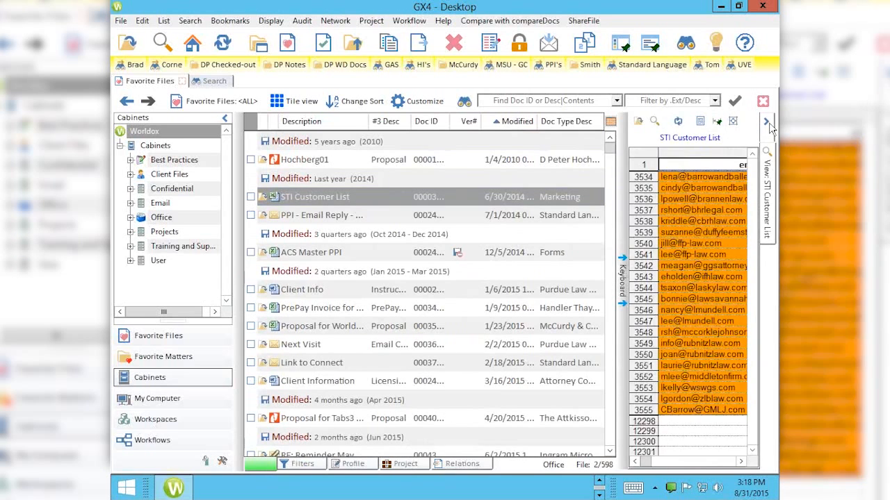
left_click(769, 122)
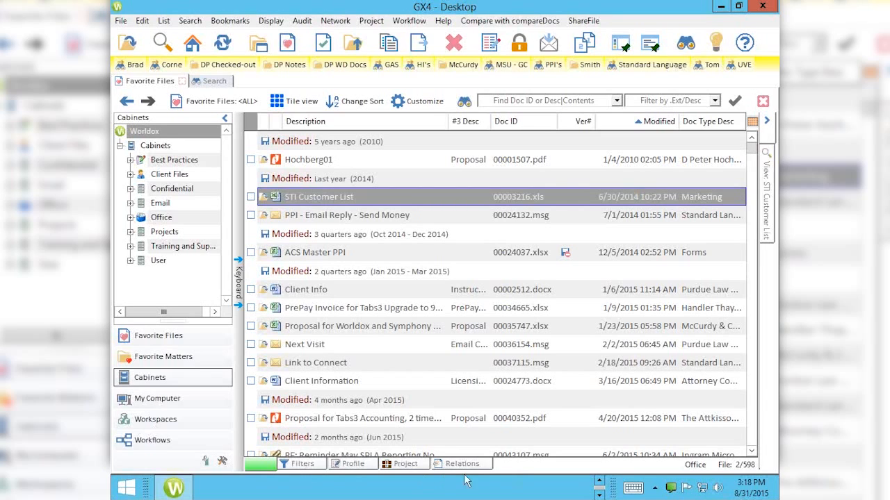
Examine the filters available for the file list, from Description and Type down to Author and Typist, and close them.
left_click(298, 467)
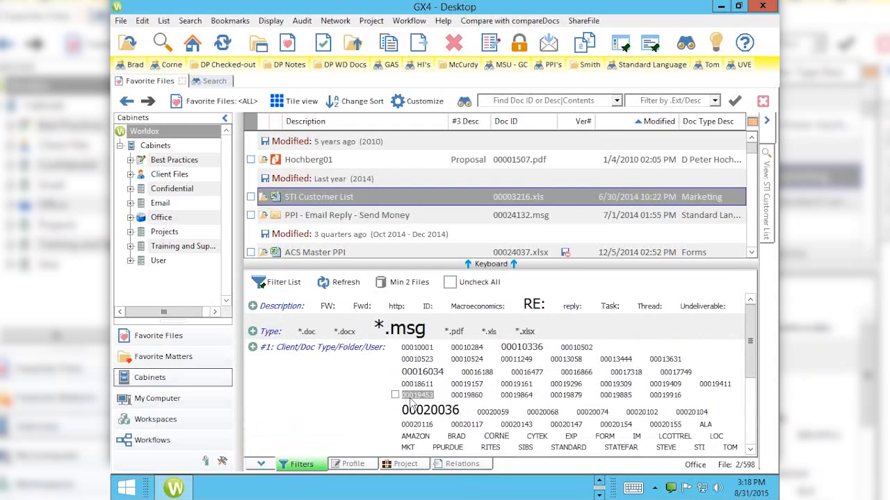
scroll(756, 402, "down", 2)
scroll(757, 402, "down", 2)
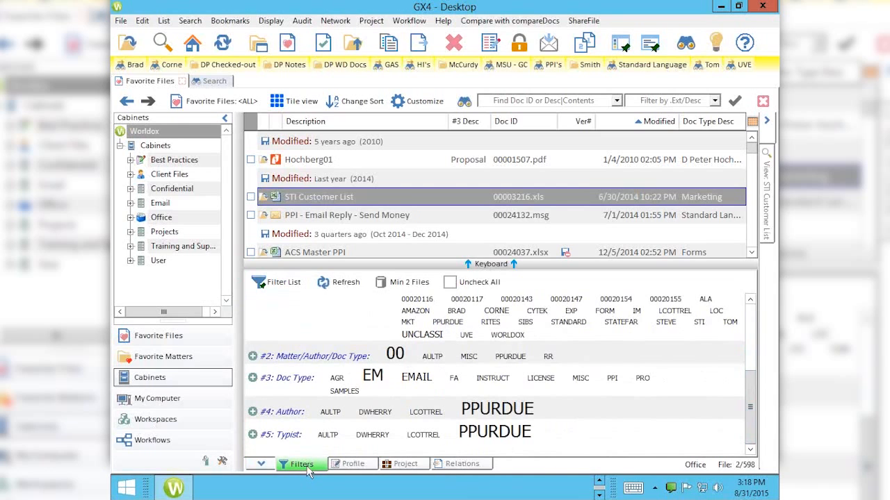
left_click(263, 464)
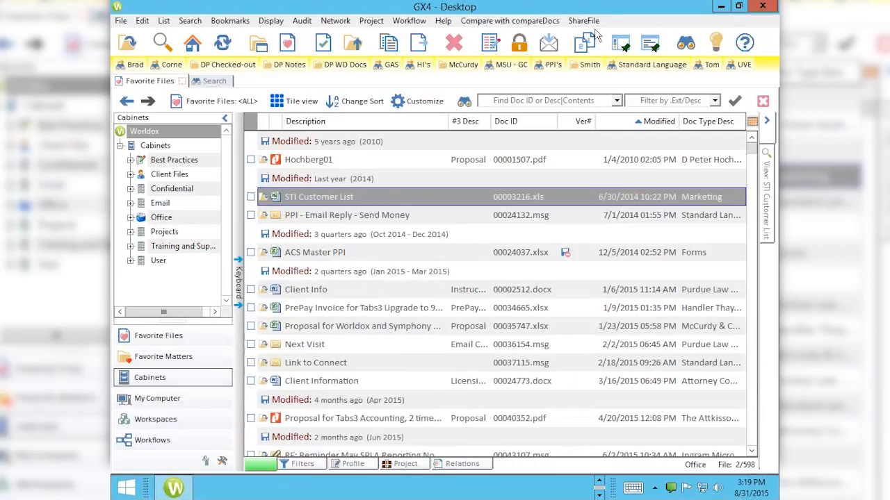
Open the profile of the Next Visit email and add the comment "This is a comment" below its description.
left_click(339, 349)
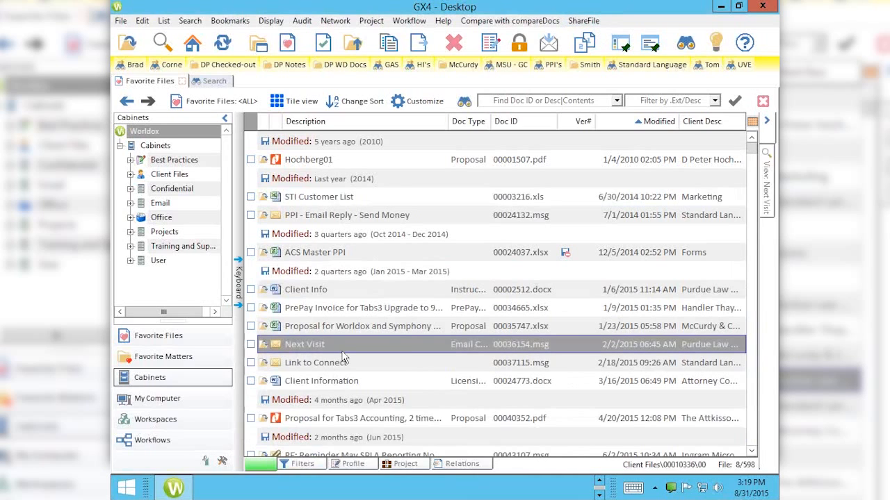
left_click(496, 33)
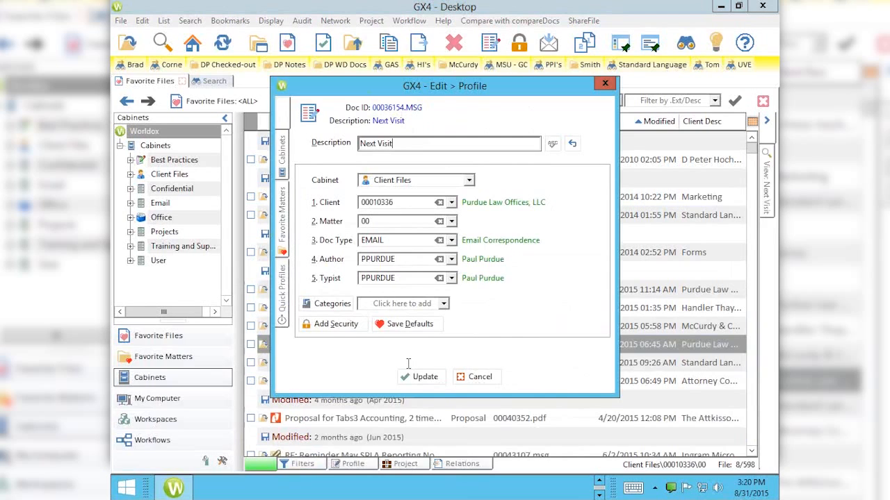
key("Return")
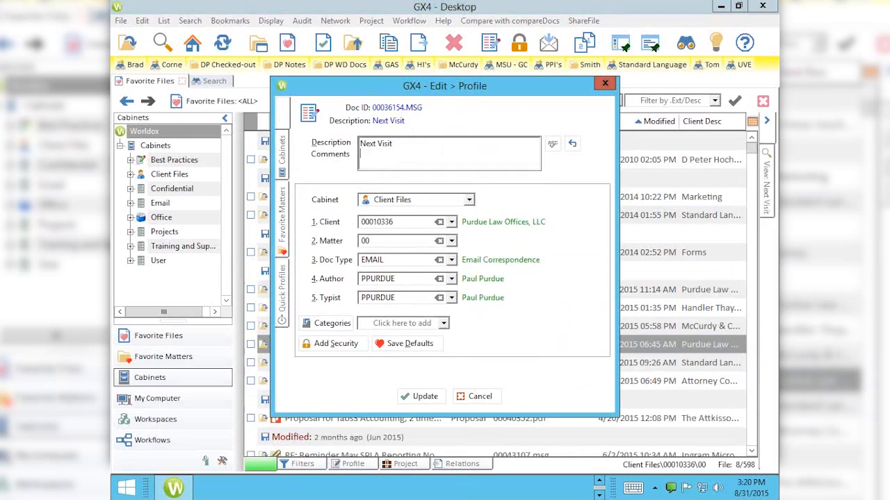
key("BackSpace")
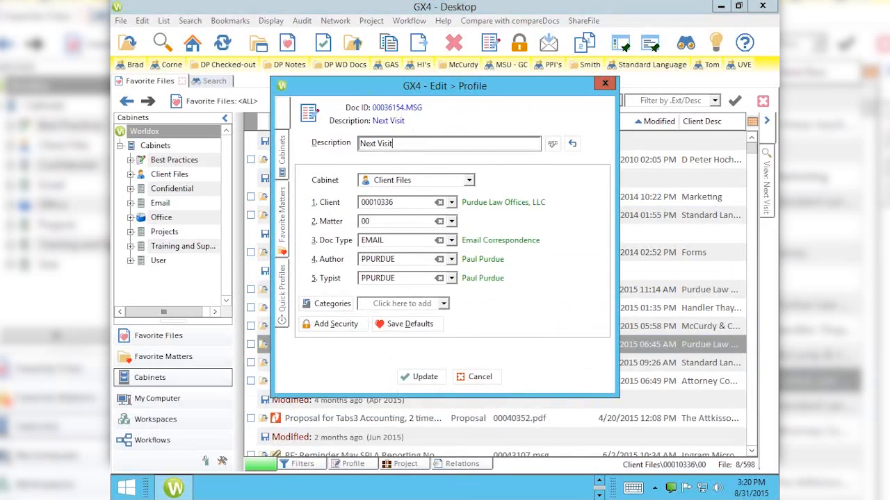
key("Return")
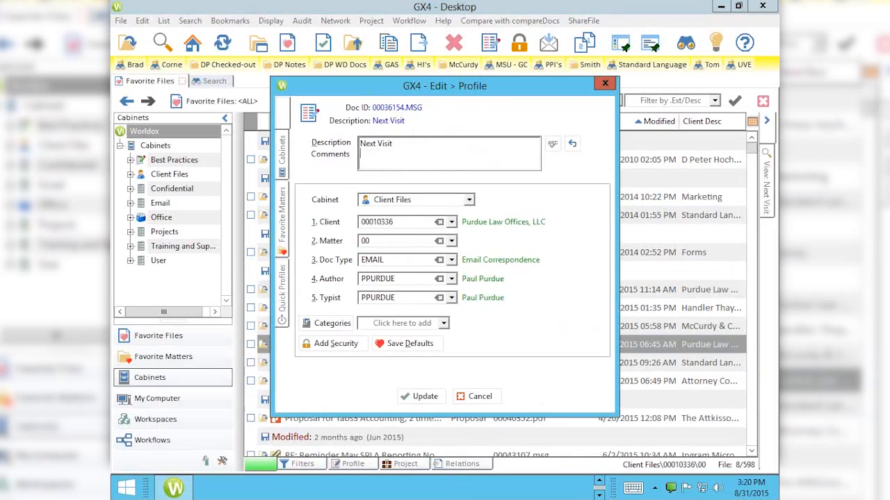
type("This is a comment")
key("Up")
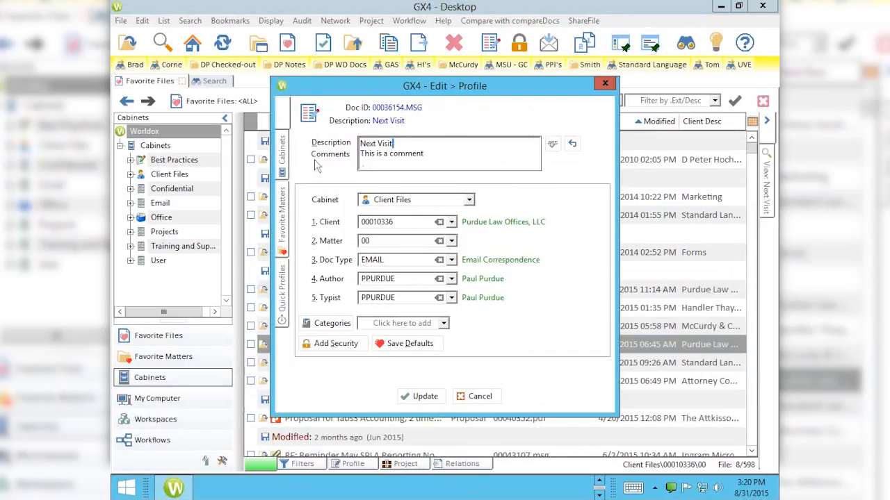
Delete the comment from the Next Visit profile, leaving only the description line.
left_click(433, 154)
key("ctrl+shift+Left")
key("ctrl+shift+Left")
key("ctrl+shift+Left")
key("ctrl+shift+Left")
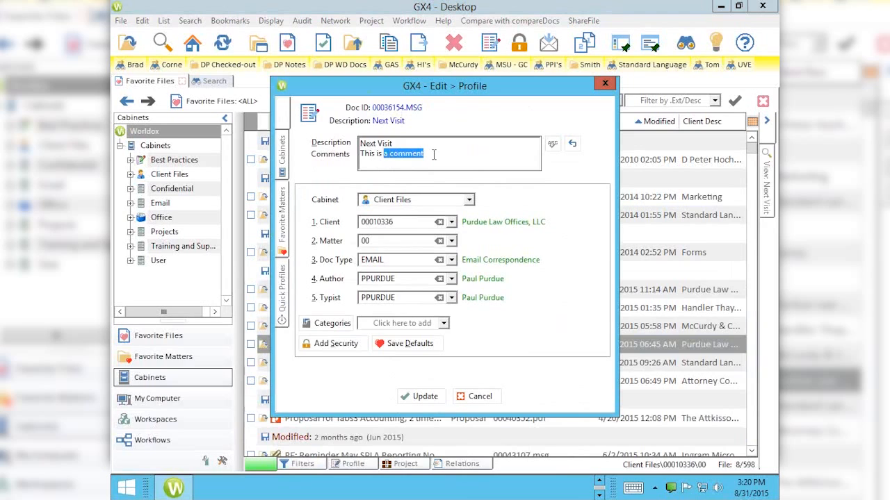
key("BackSpace")
key("BackSpace")
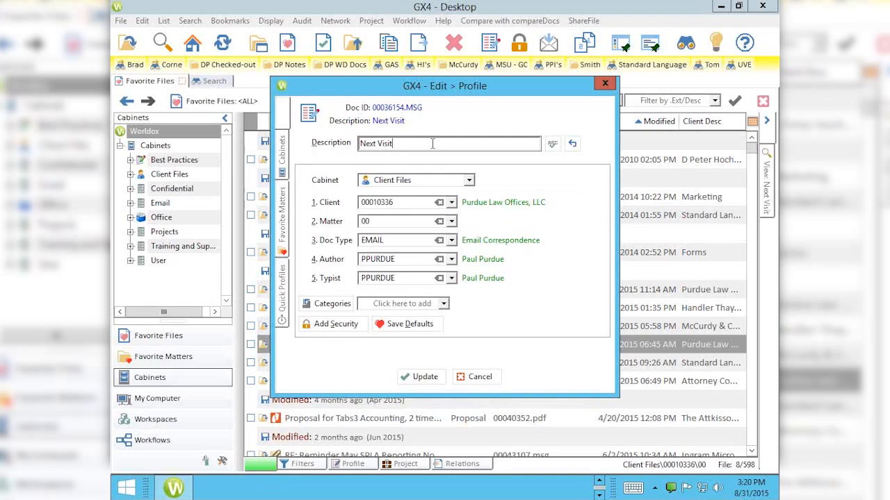
key("Return")
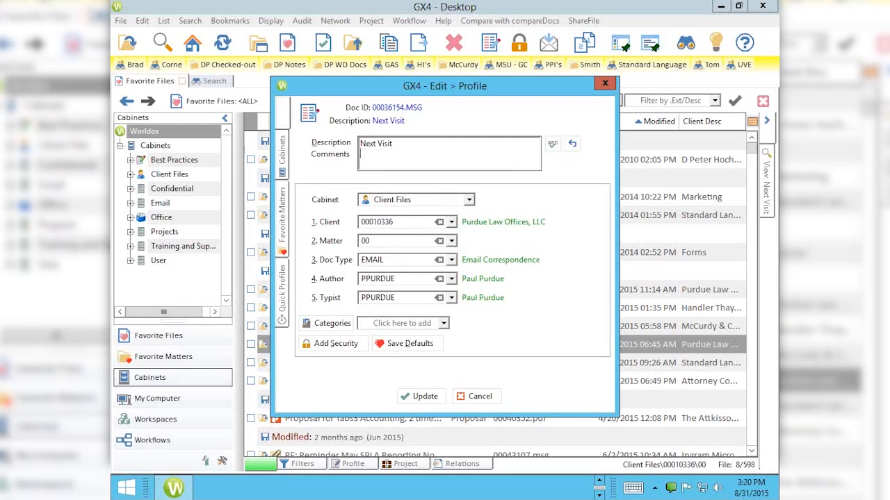
key("BackSpace")
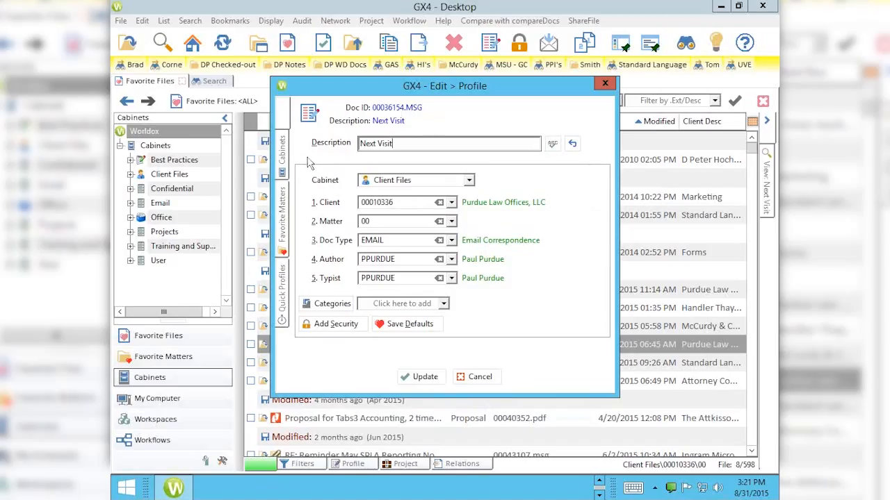
Switch the profile's cabinet to Email, and set it back to Client Files.
left_click(469, 181)
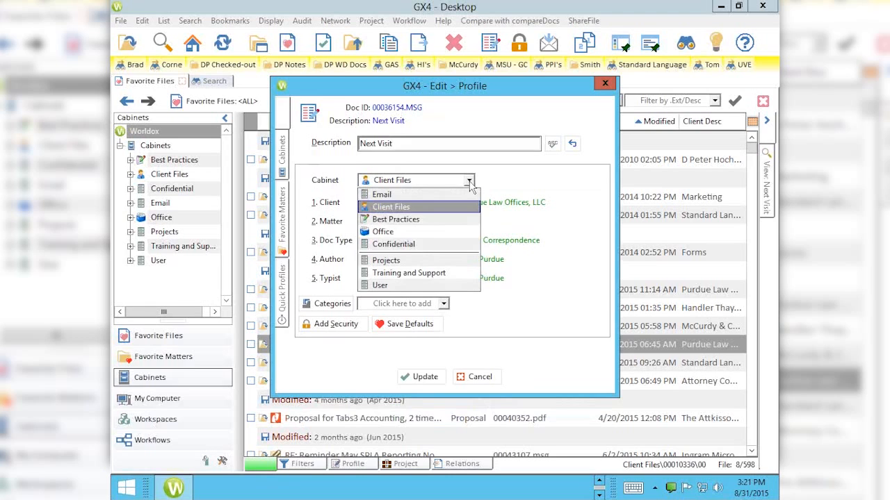
left_click(407, 195)
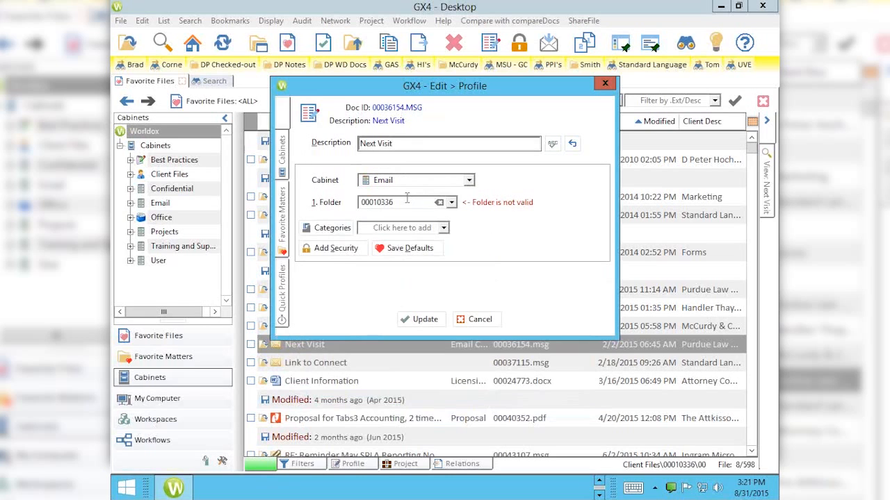
left_click(469, 181)
left_click(436, 206)
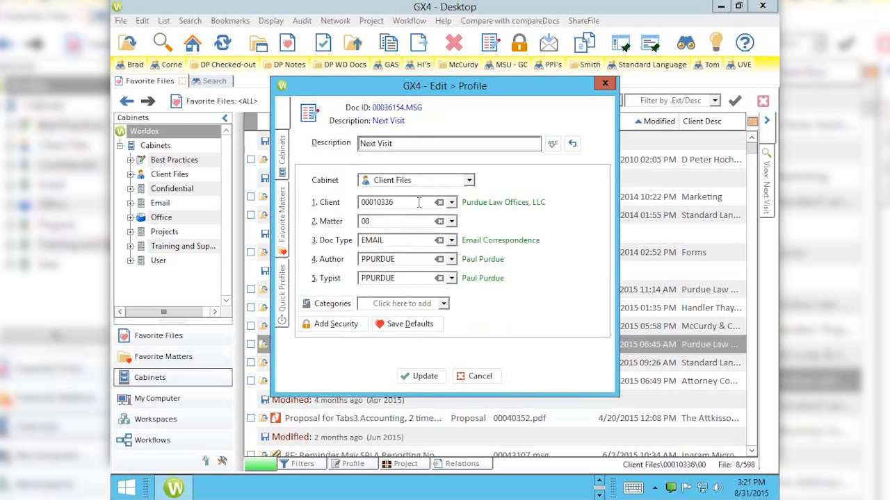
Examine the Client field's quick list and the full client table, keeping Purdue Law Offices, LLC as the client.
left_click(418, 202)
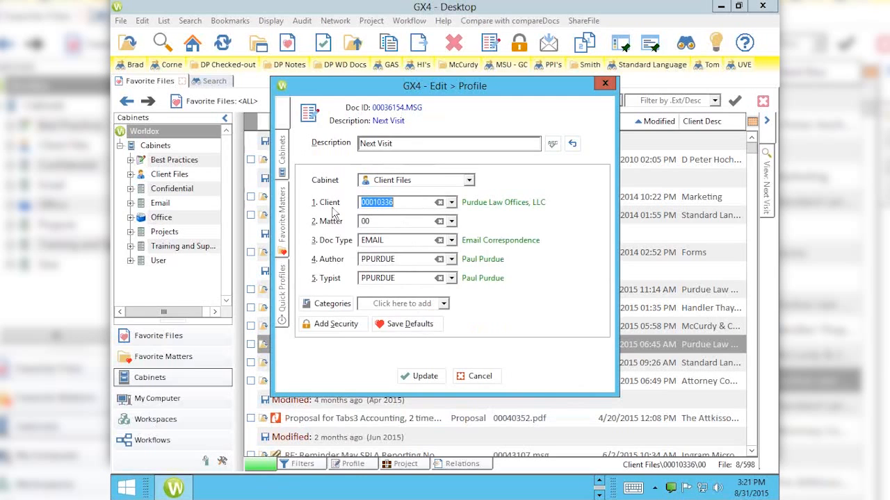
left_click(451, 202)
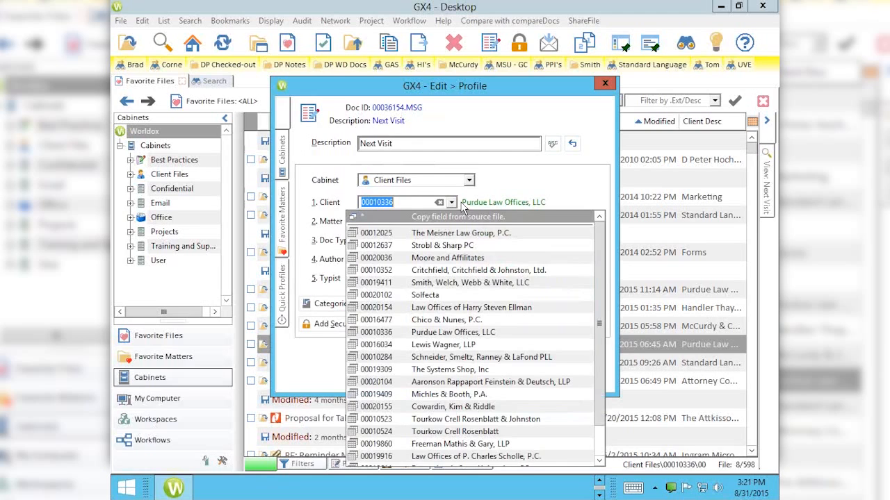
left_click(452, 204)
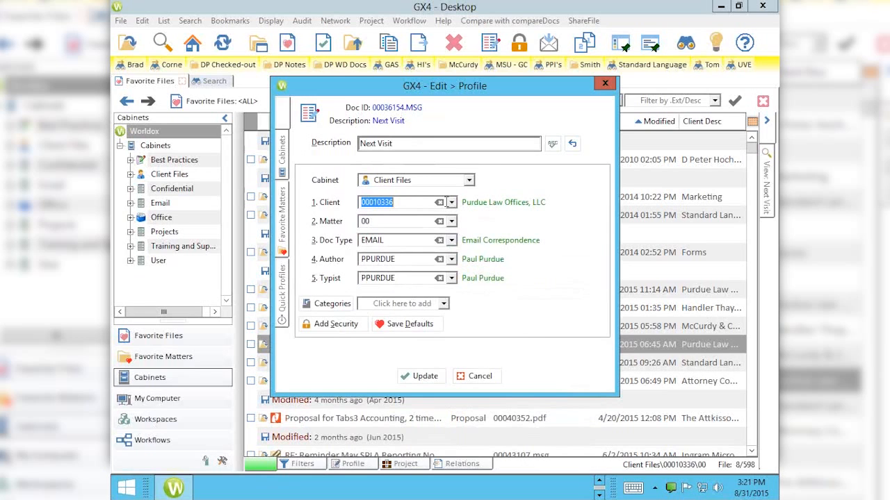
left_click(327, 204)
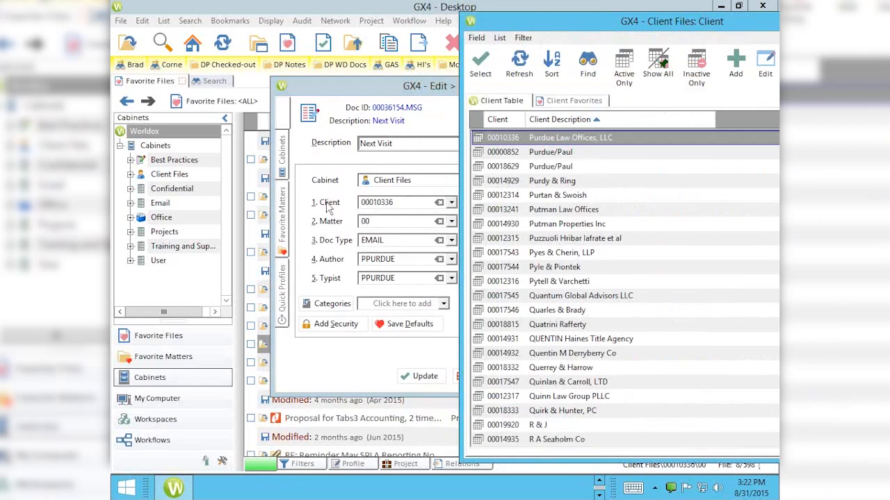
key("Return")
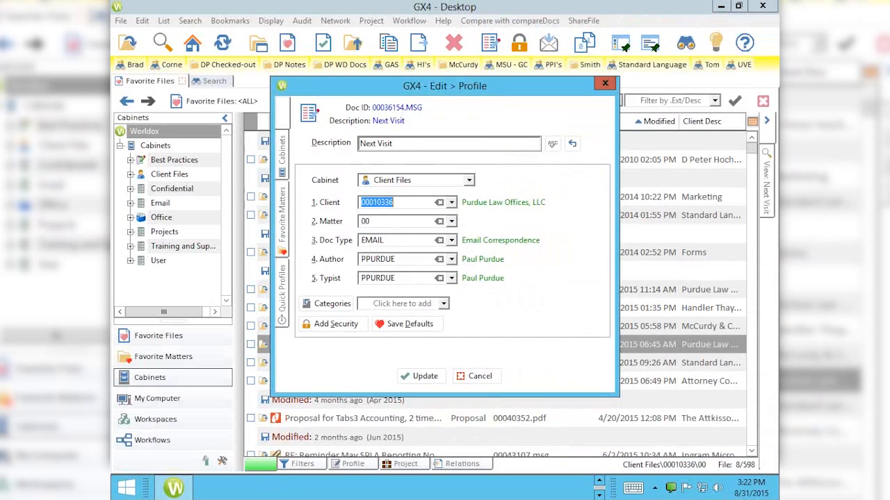
Enter the client number of Blackburn & Green as the profile's client.
type("0001")
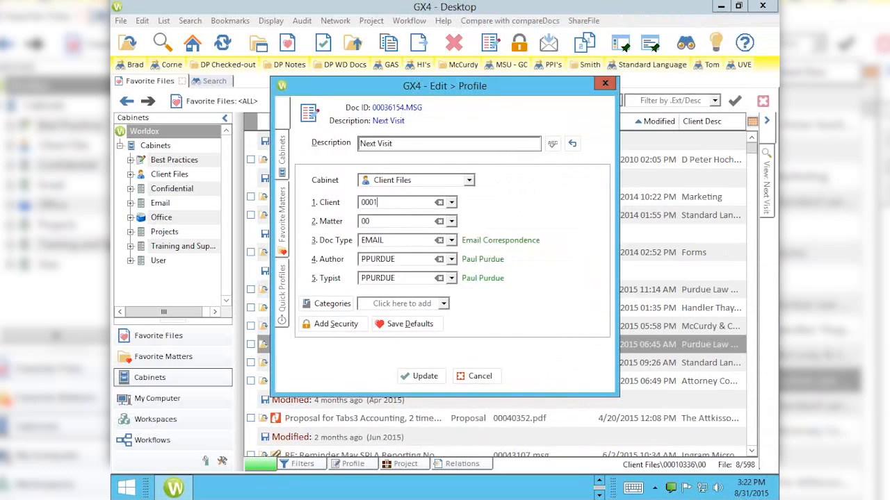
type("0376Q")
key("BackSpace")
key("Tab")
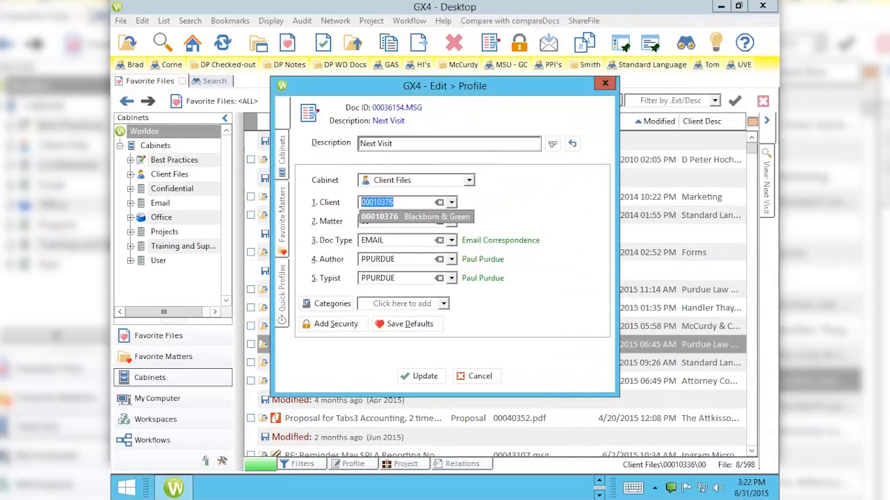
Look up the client by the name PURDUE LAW and choose Purdue Law Offices, LLC.
type("PURD")
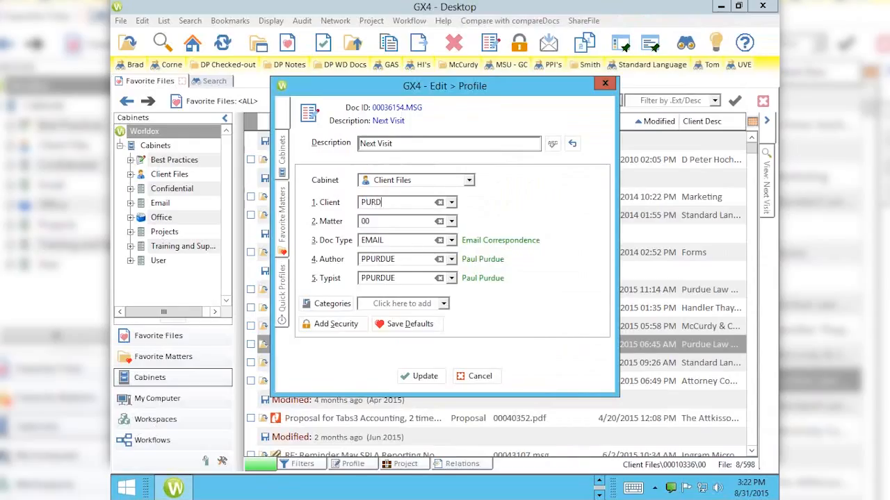
type("UE LAW")
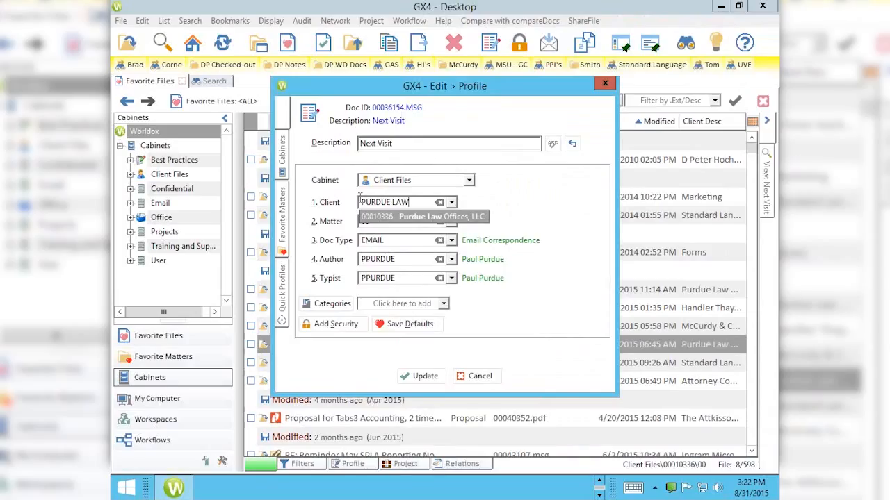
left_click(411, 213)
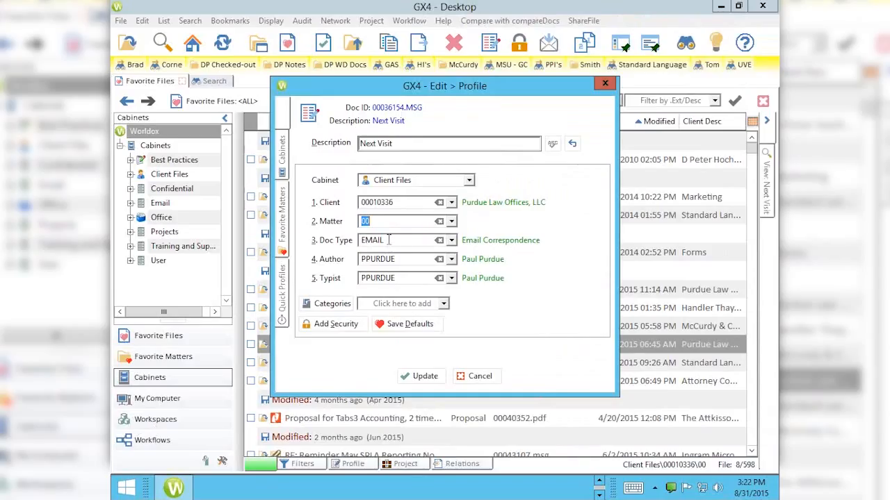
Set the profile's document type to EM, Email Correspondence.
left_click(389, 240)
type("EM")
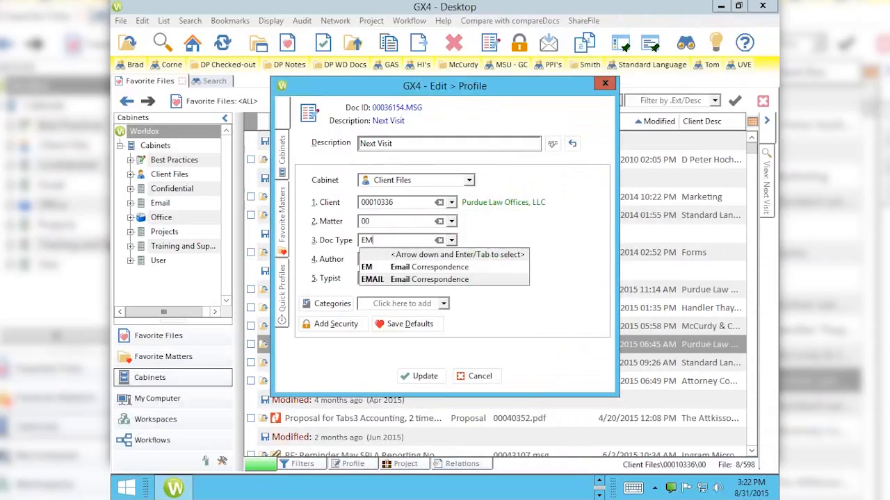
left_click(399, 268)
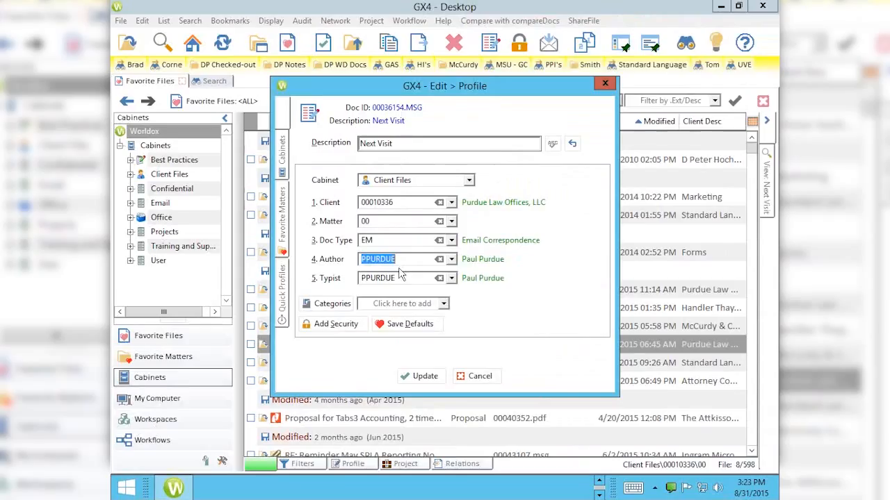
Assign the categories Outgoing and Index to the Next Visit profile.
left_click(397, 306)
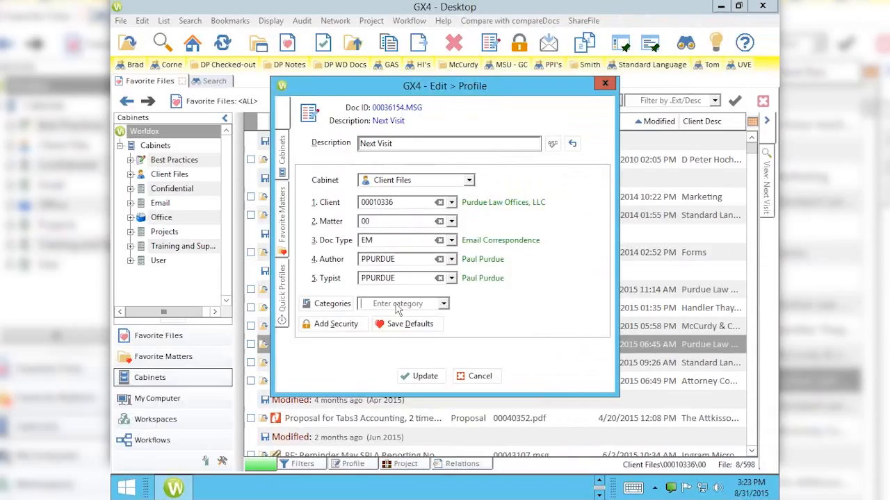
type("Outgoing")
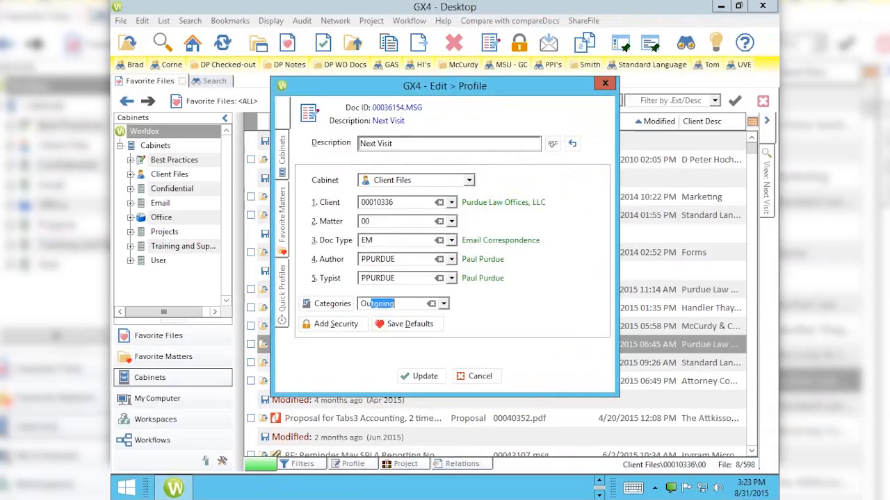
key("Return")
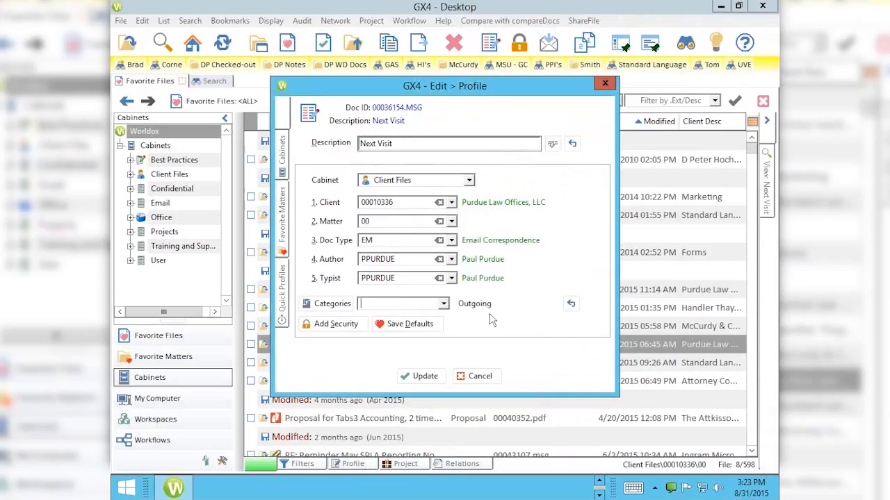
type("in")
key("Down")
key("Down")
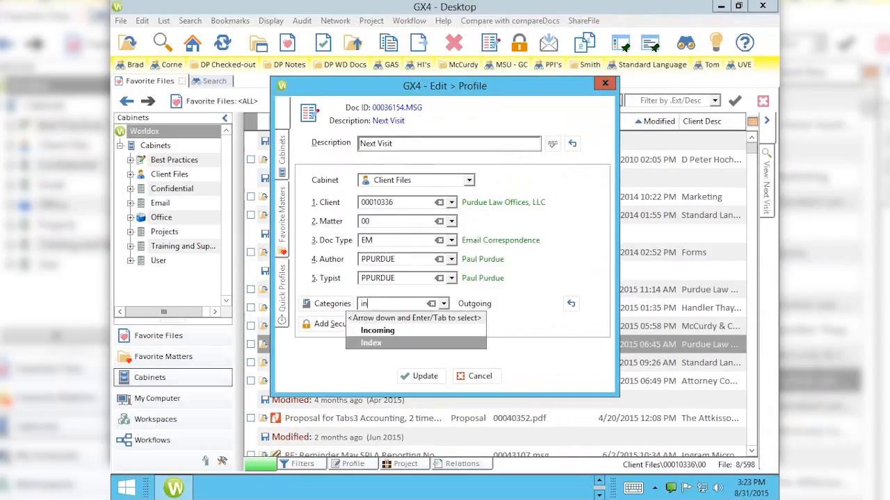
key("Return")
type("t")
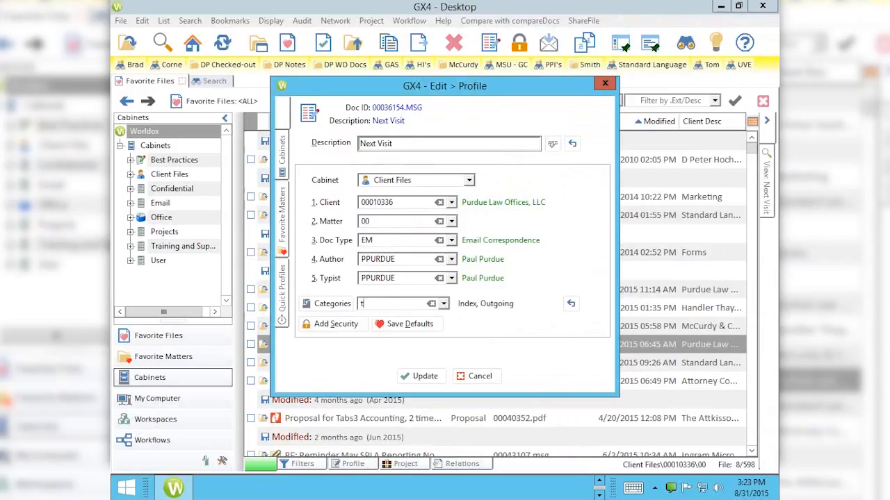
key("BackSpace")
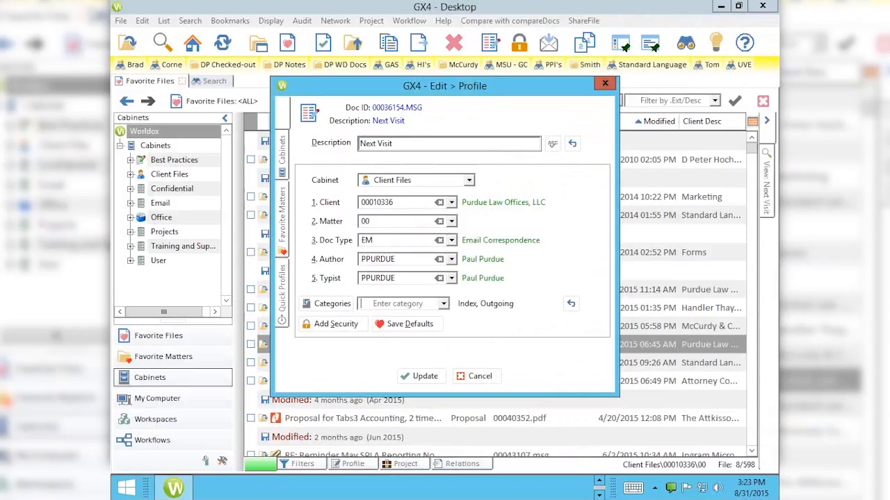
type("f")
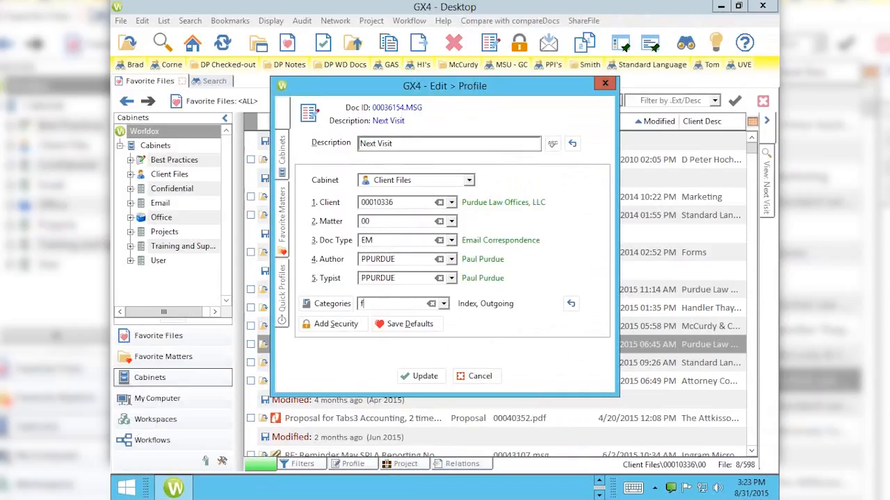
key("BackSpace")
type("l")
key("BackSpace")
Add the public category Email to the profile's categories.
right_click(337, 307)
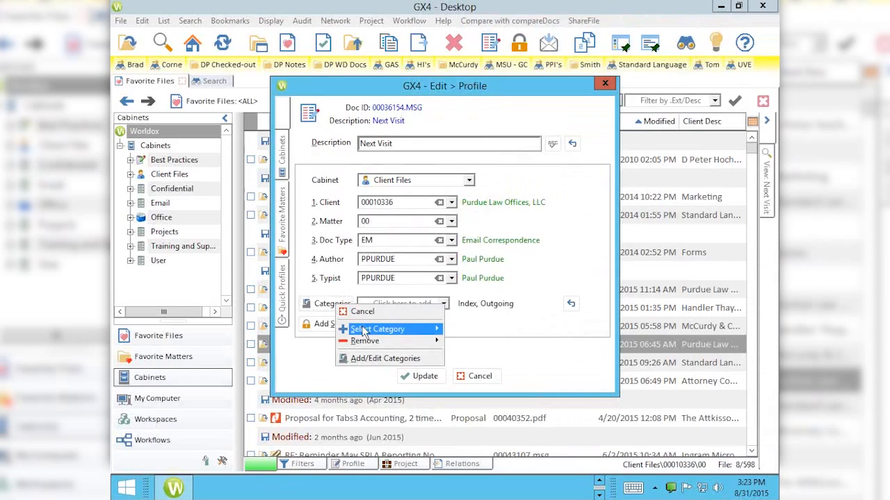
mouse_move(389, 331)
mouse_move(467, 341)
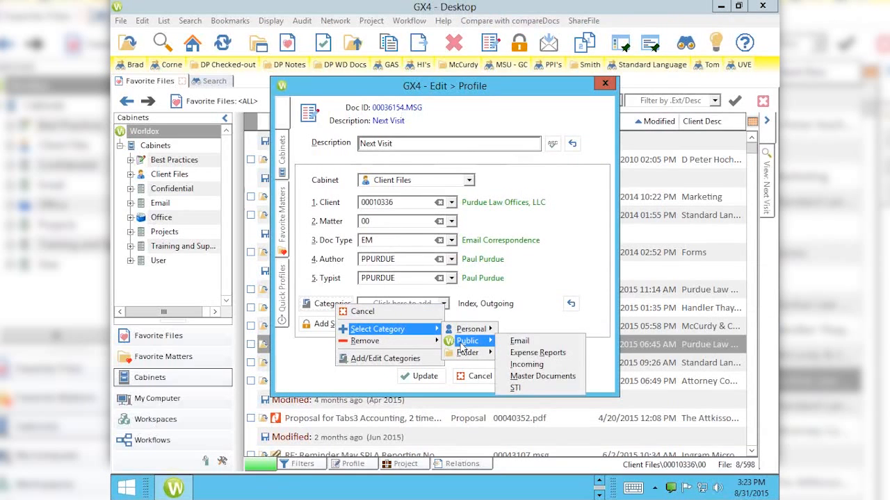
left_click(526, 343)
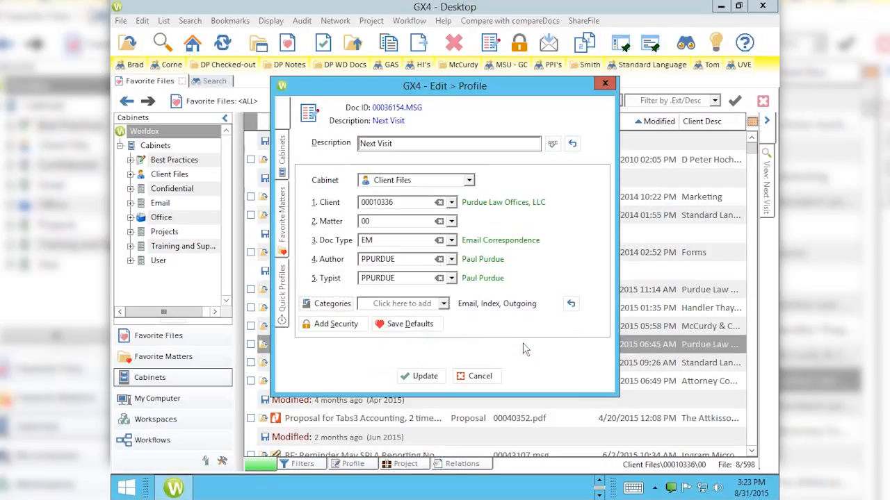
left_click(419, 308)
type("em")
key("Return")
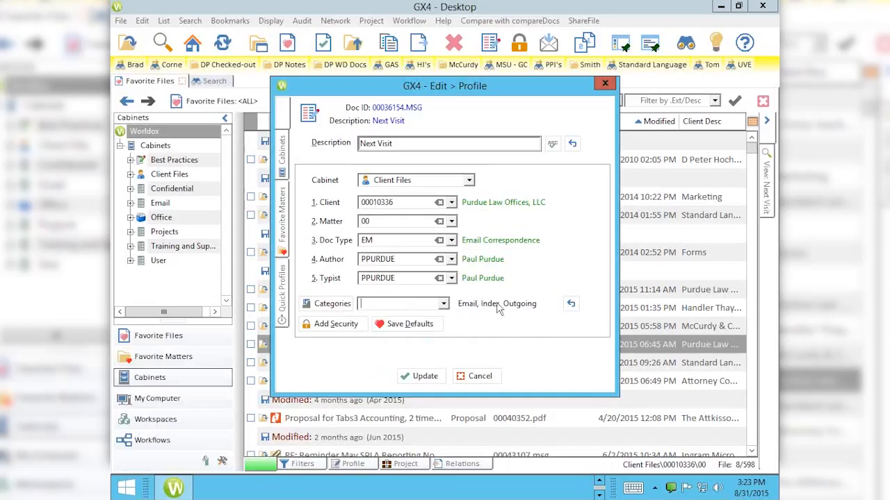
Remove the Email and Index categories from the Next Visit profile.
left_click(569, 305)
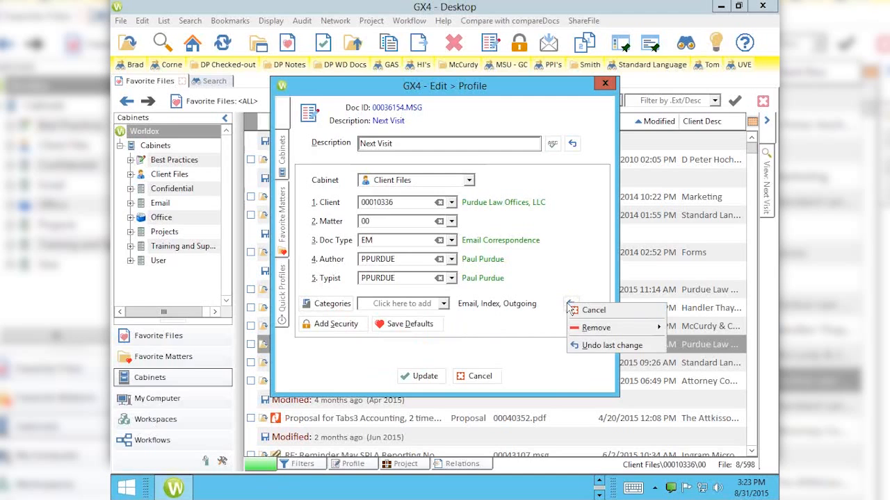
left_click(571, 310)
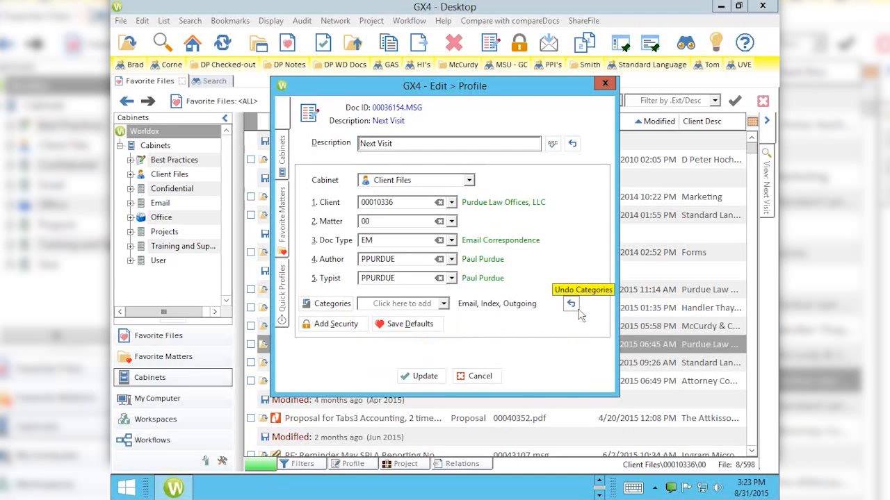
left_click(570, 308)
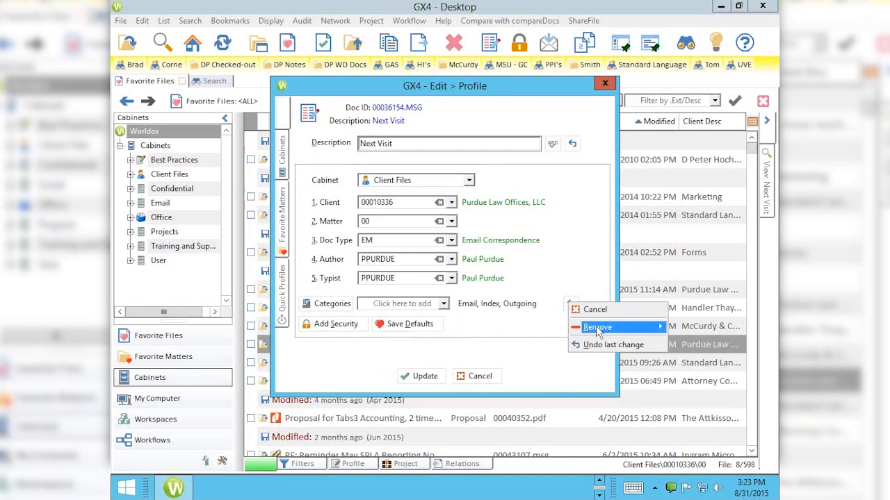
mouse_move(594, 329)
left_click(681, 328)
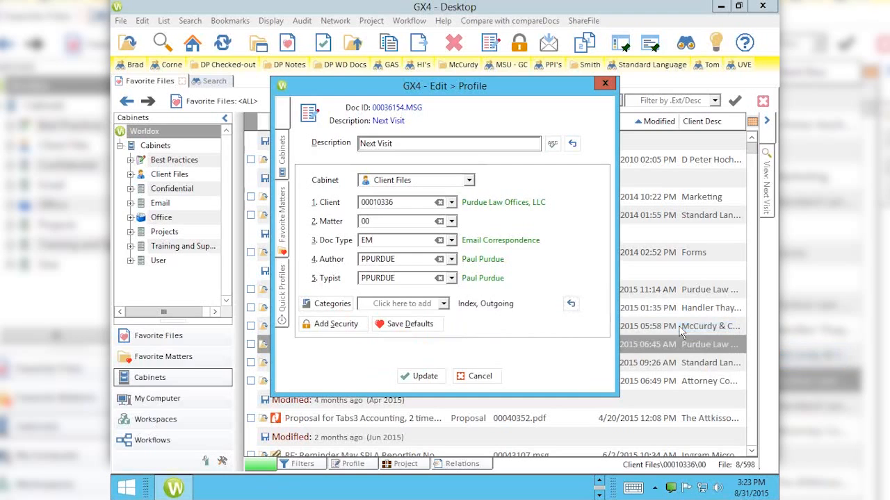
left_click(571, 305)
mouse_move(653, 331)
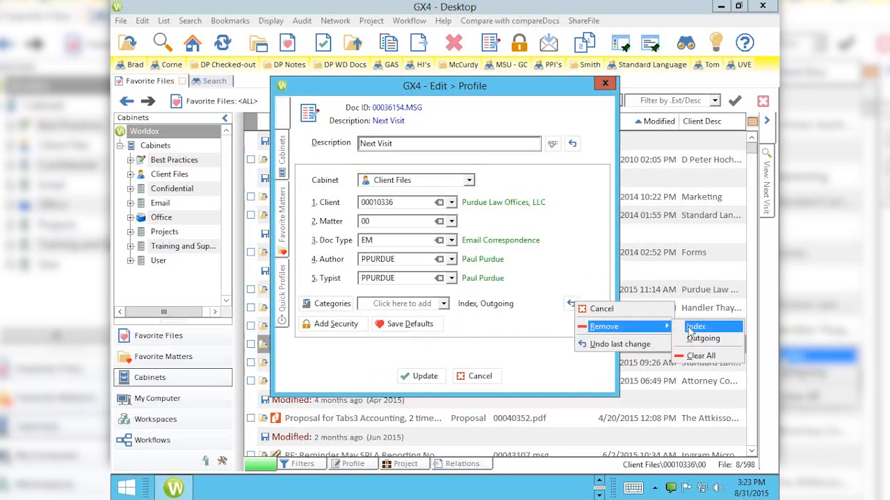
left_click(689, 329)
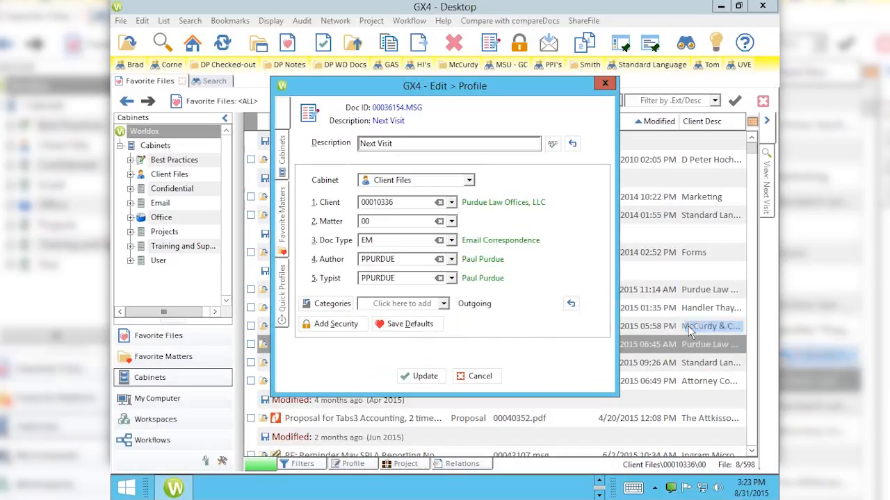
Check the profile's client field and the list of cabinets it can be filed in, keeping Client Files.
left_click(402, 310)
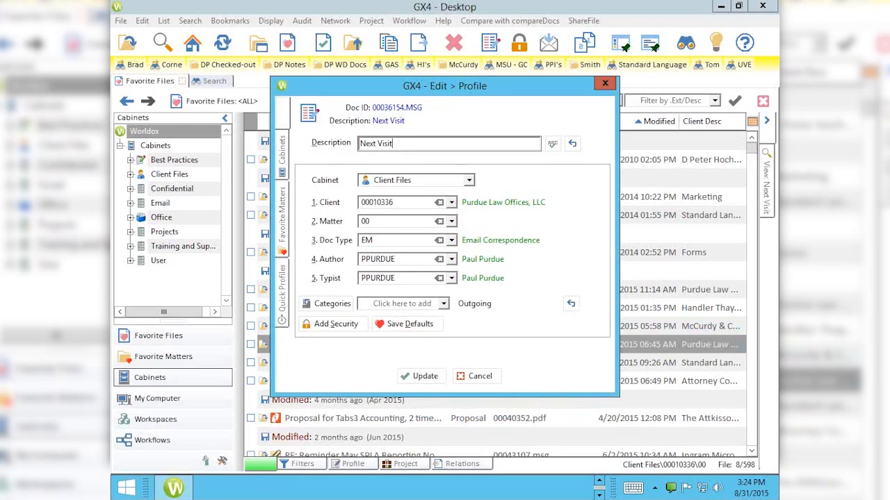
left_click(326, 207)
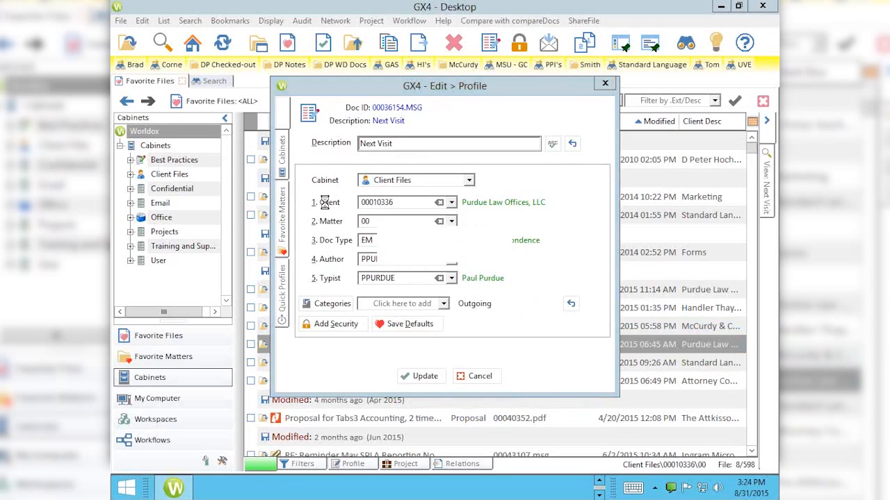
key("Escape")
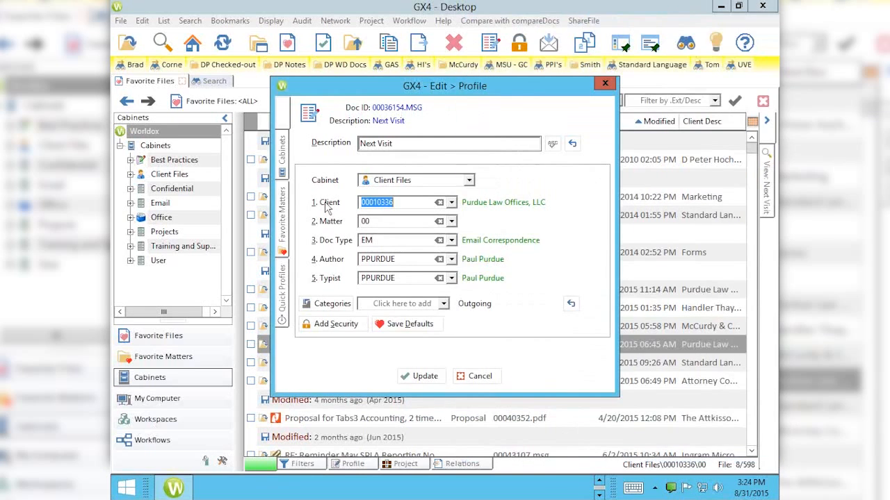
left_click(328, 184)
left_click(469, 181)
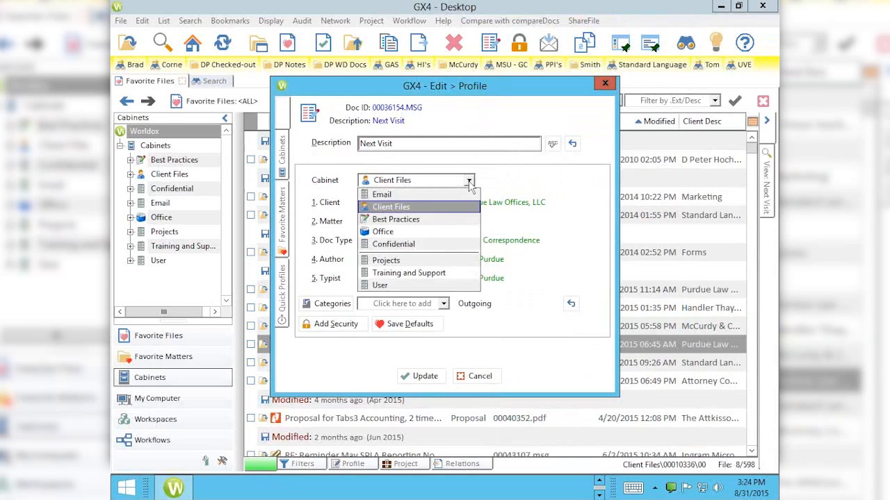
left_click(470, 183)
Clear the client code, look the client up again with PURDUE LAW, and accept Purdue Law Offices, LLC.
left_click(403, 202)
key("BackSpace")
key("BackSpace")
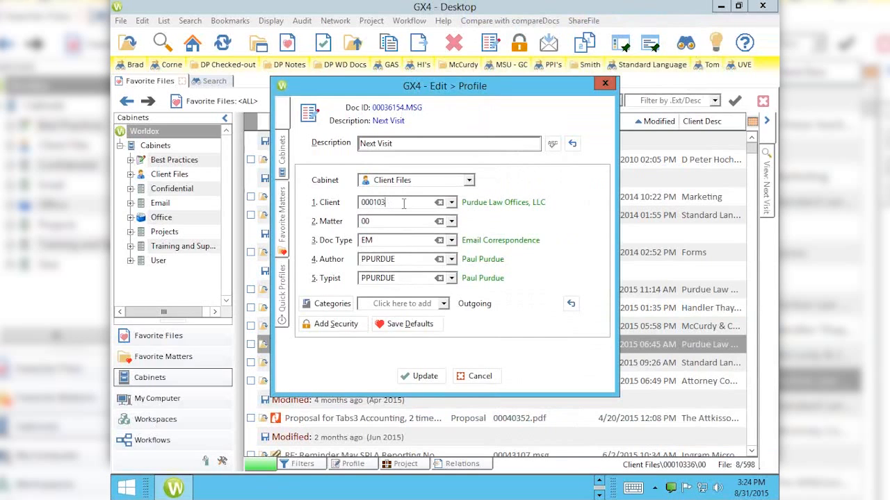
key("BackSpace")
key("BackSpace")
key("BackSpace")
key("BackSpace")
key("BackSpace")
key("BackSpace")
type("PURDUE LAW")
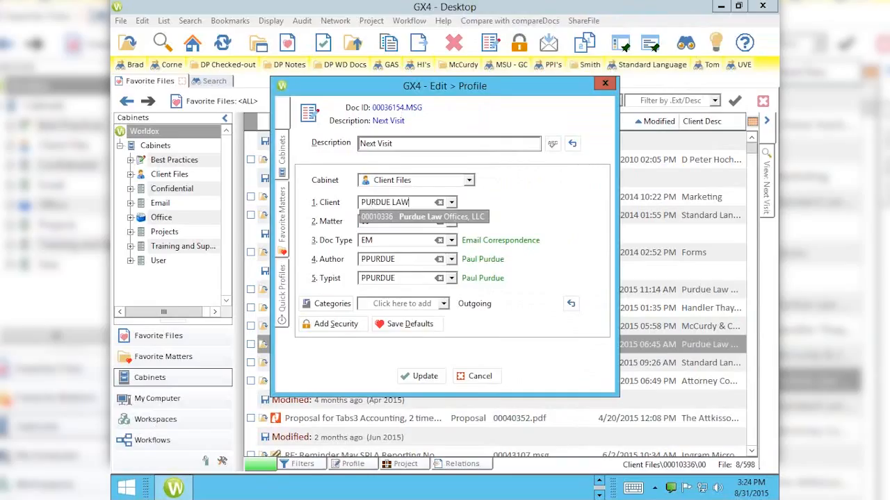
key("Tab")
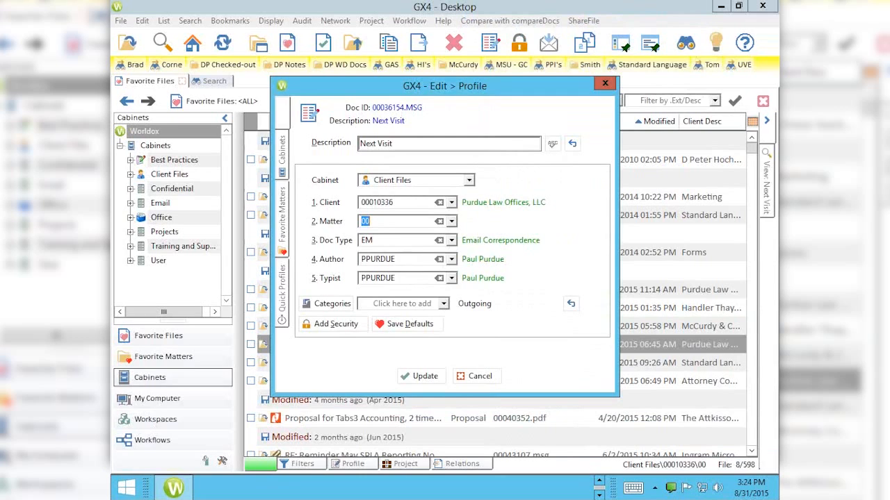
Try changing whether Typist is saved as a Client Files default, and cancel both the defaults and the profile edit.
left_click(409, 325)
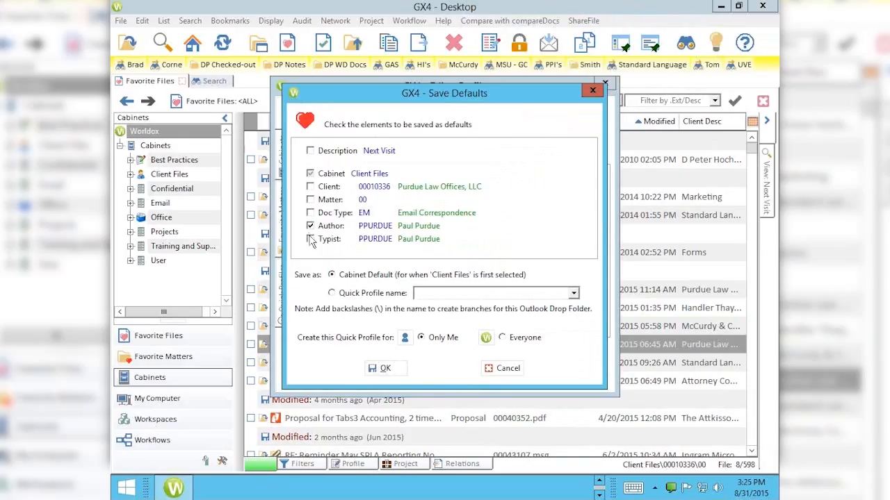
left_click(310, 239)
left_click(504, 369)
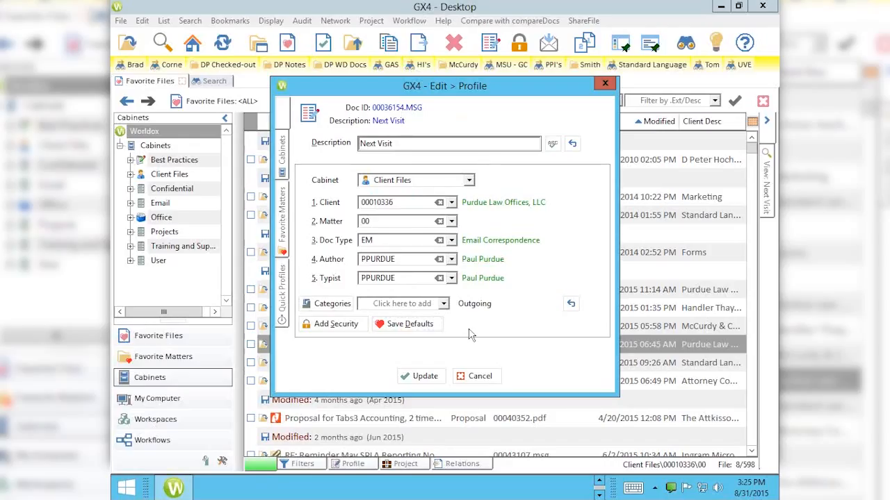
left_click(478, 382)
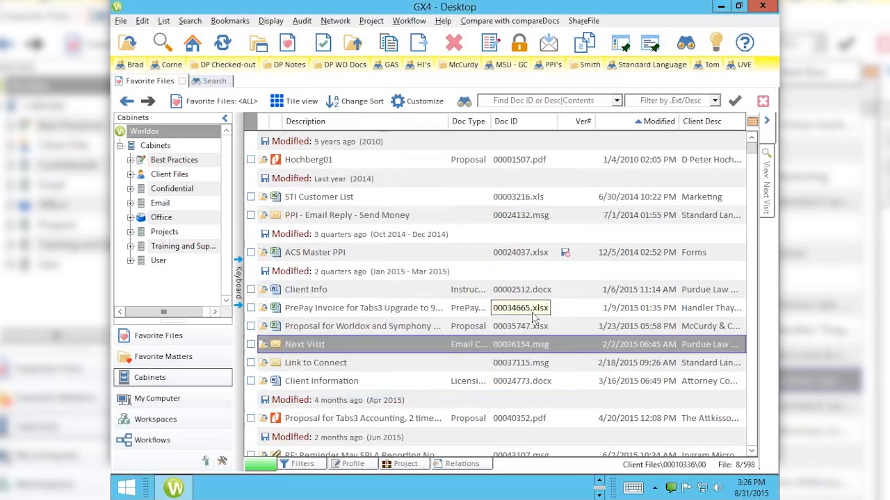
Switch to Chrome and open the attorneycomputersystems.com website.
key("alt+Tab")
key("Escape")
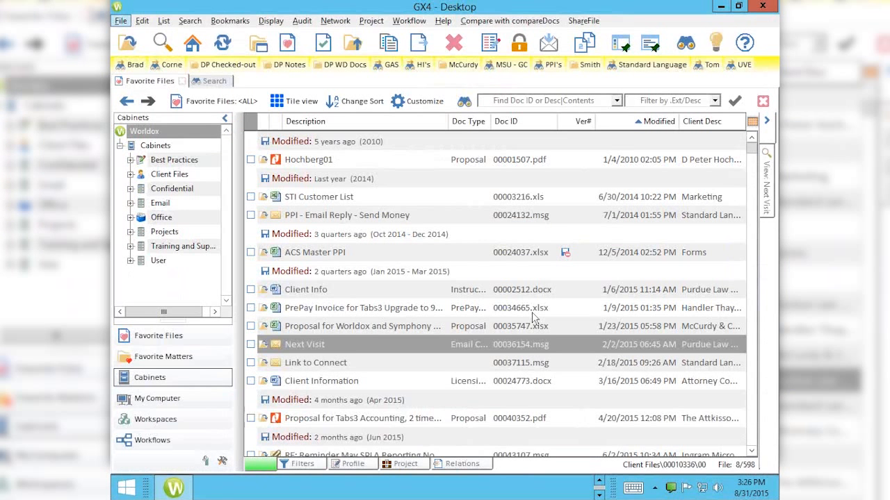
left_click(600, 494)
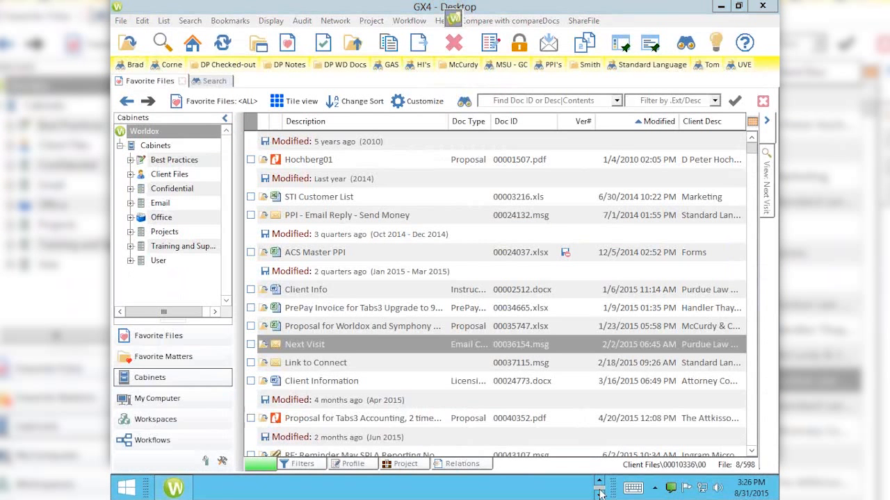
left_click(599, 492)
left_click(265, 488)
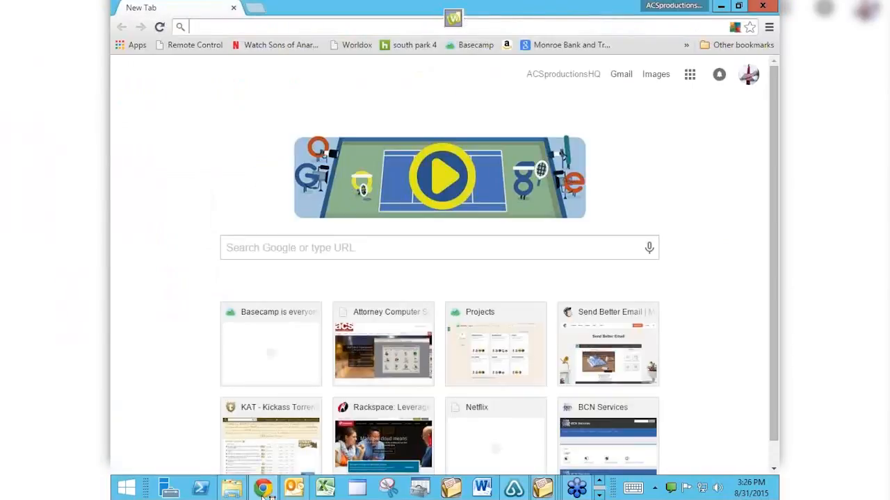
type("att")
key("Return")
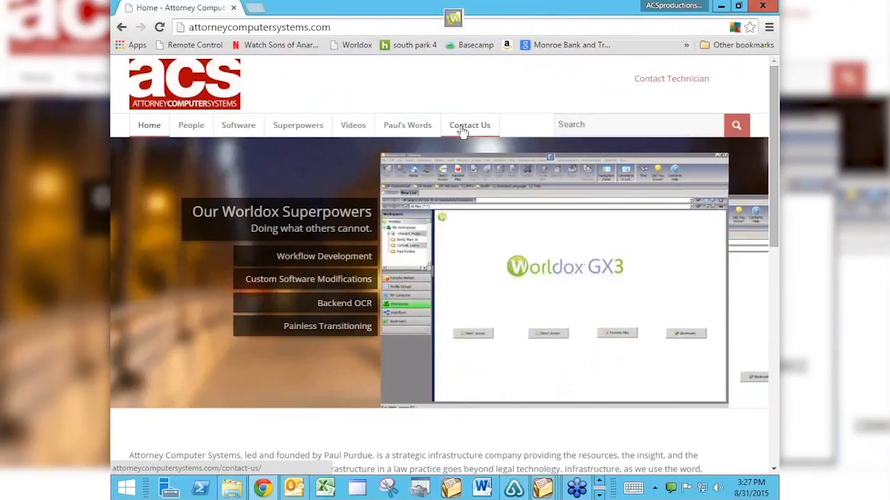
Open the website's Videos page and look through the video series it offers.
mouse_move(350, 132)
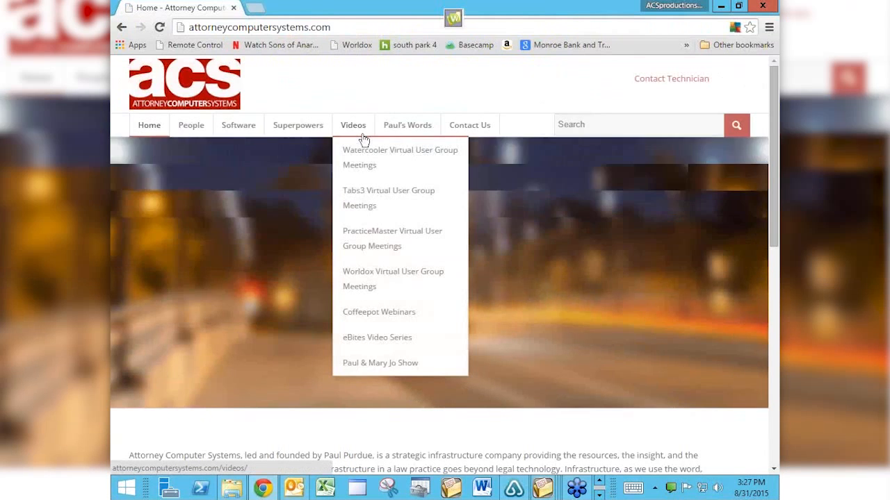
left_click(361, 135)
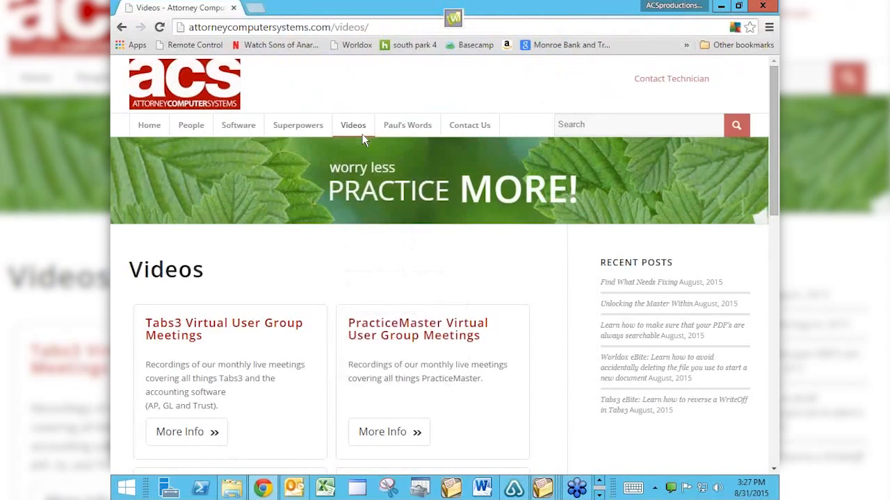
scroll(363, 139, "down", 1)
scroll(362, 139, "down", 5)
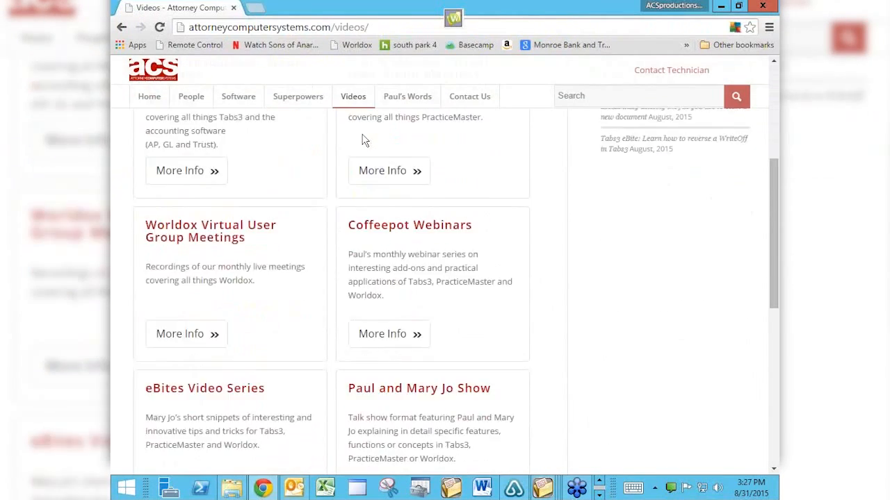
scroll(363, 139, "down", 3)
scroll(362, 139, "up", 2)
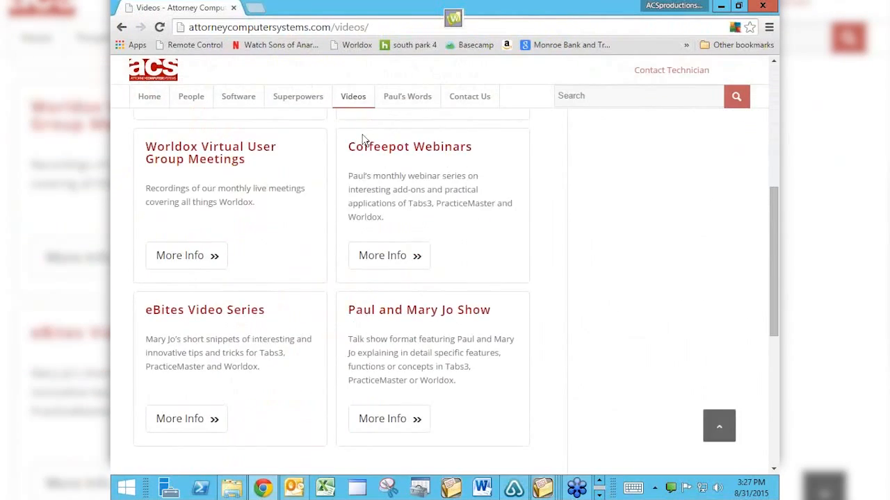
scroll(363, 139, "up", 5)
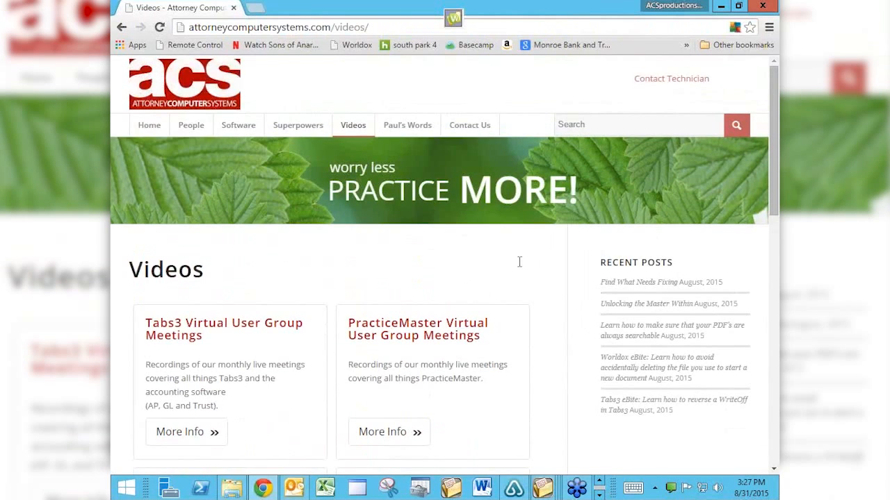
Open the Worldox Virtual User Group Meetings page and look through the upcoming session and past recordings.
mouse_move(347, 125)
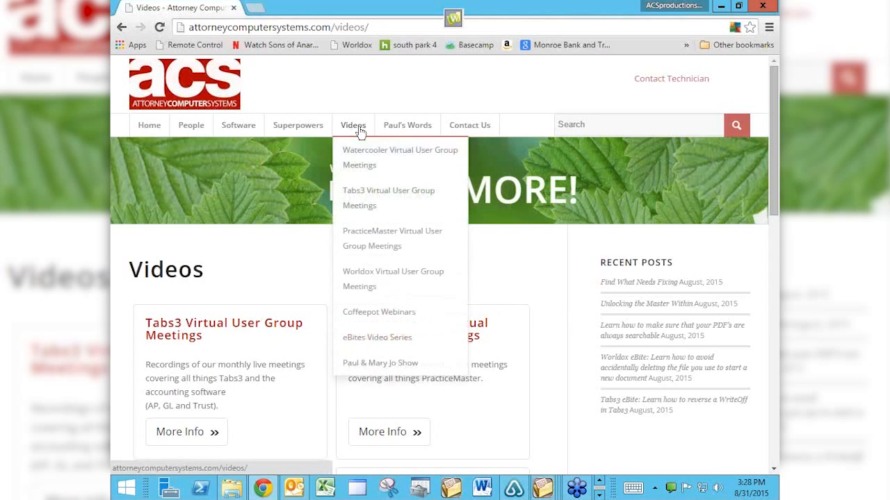
left_click(382, 288)
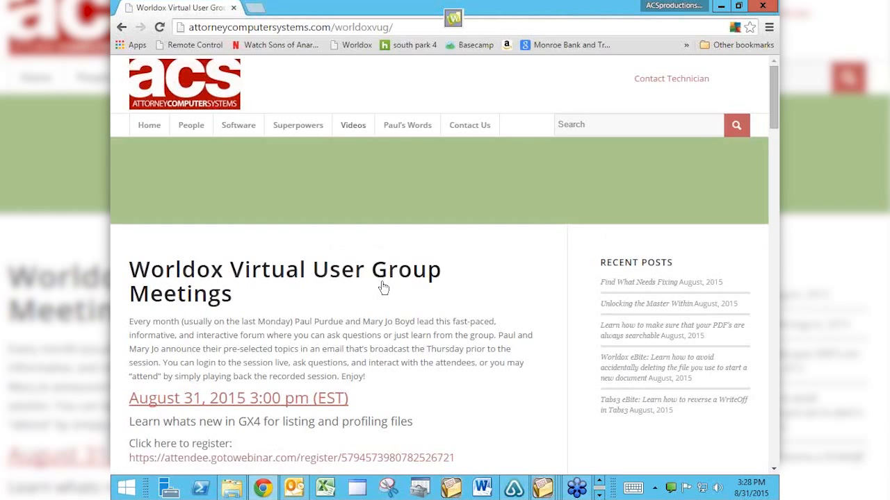
scroll(382, 287, "down", 2)
scroll(382, 283, "down", 1)
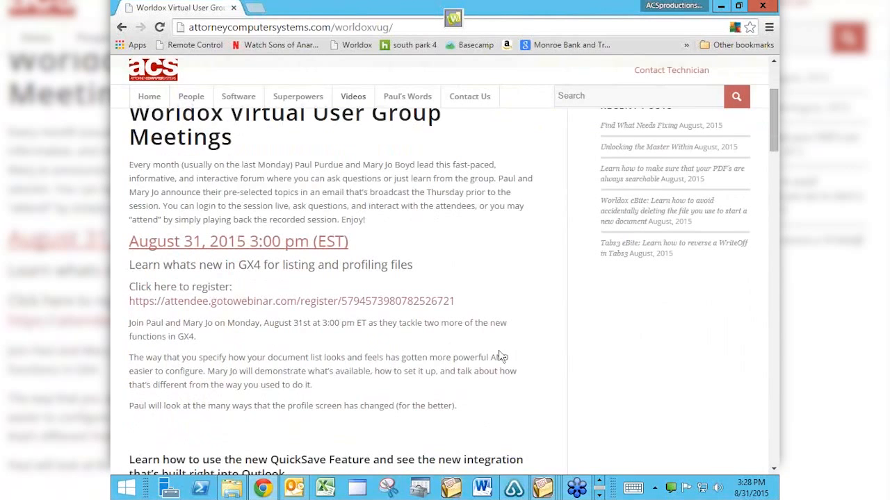
scroll(500, 357, "down", 3)
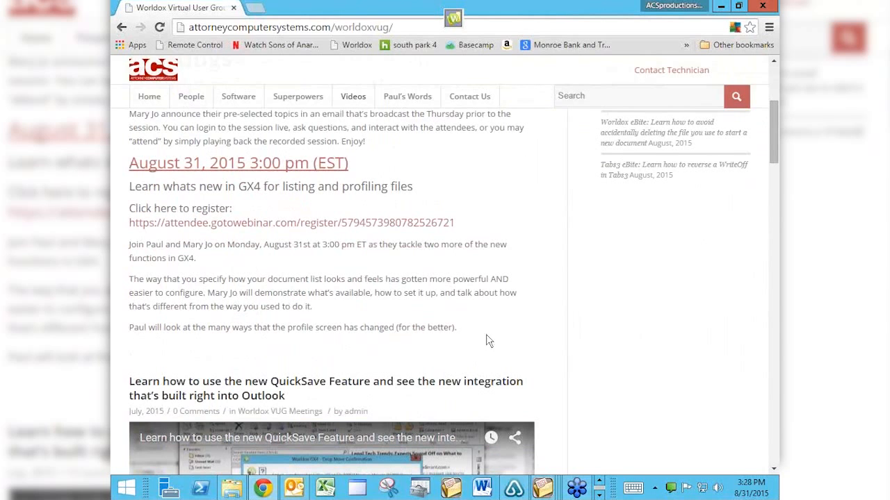
scroll(628, 363, "down", 3)
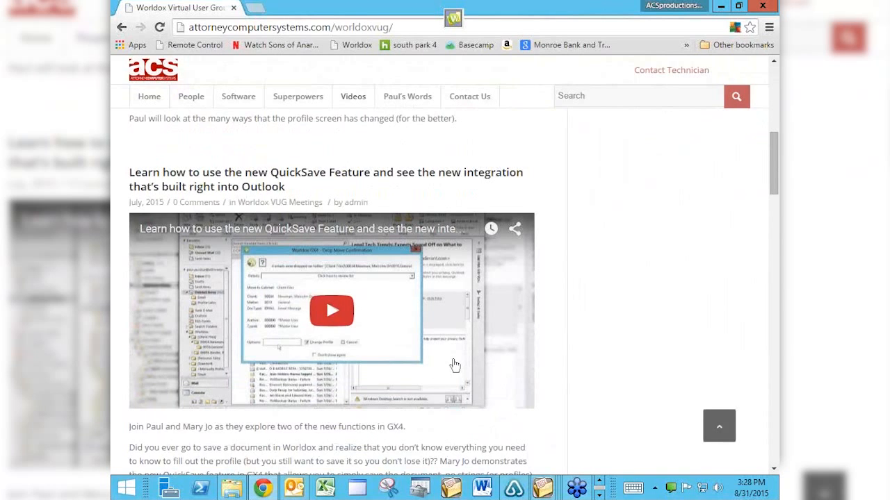
scroll(452, 364, "down", 1)
scroll(453, 364, "down", 4)
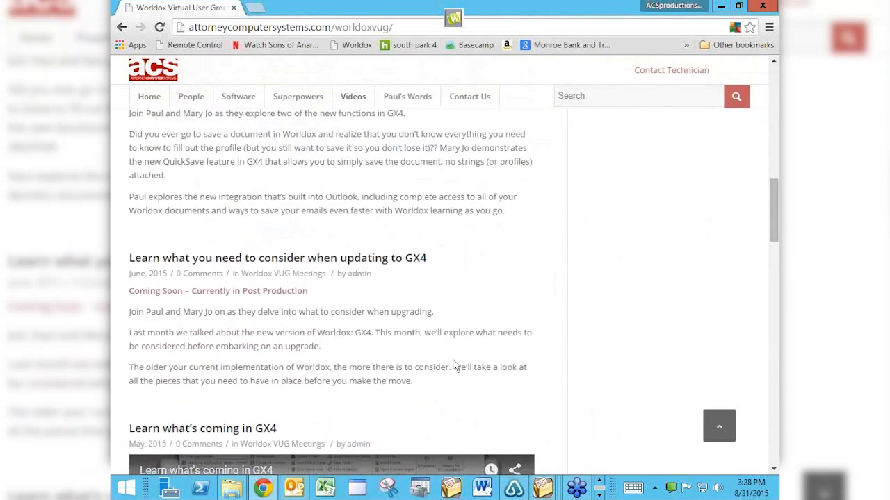
scroll(453, 365, "down", 5)
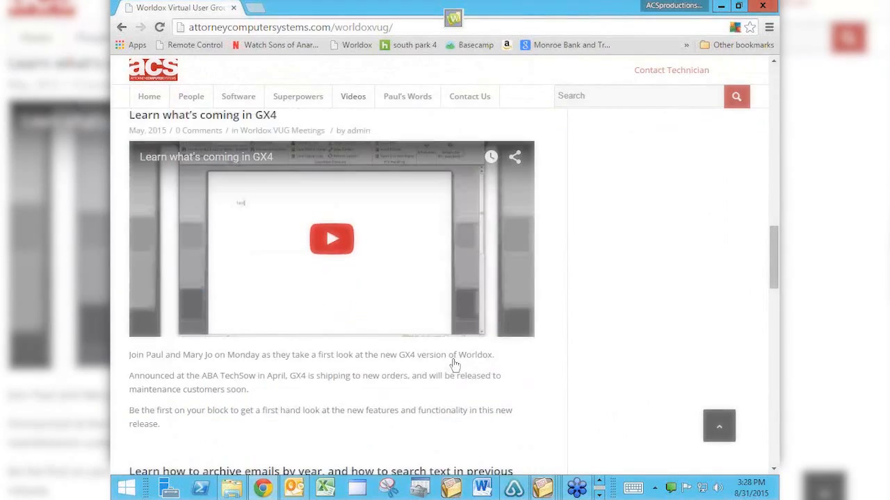
scroll(453, 364, "down", 3)
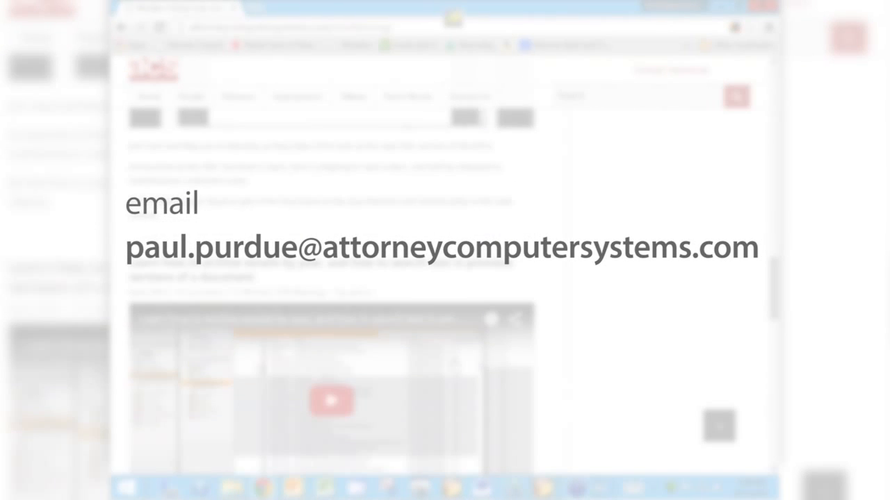
scroll(453, 364, "down", 6)
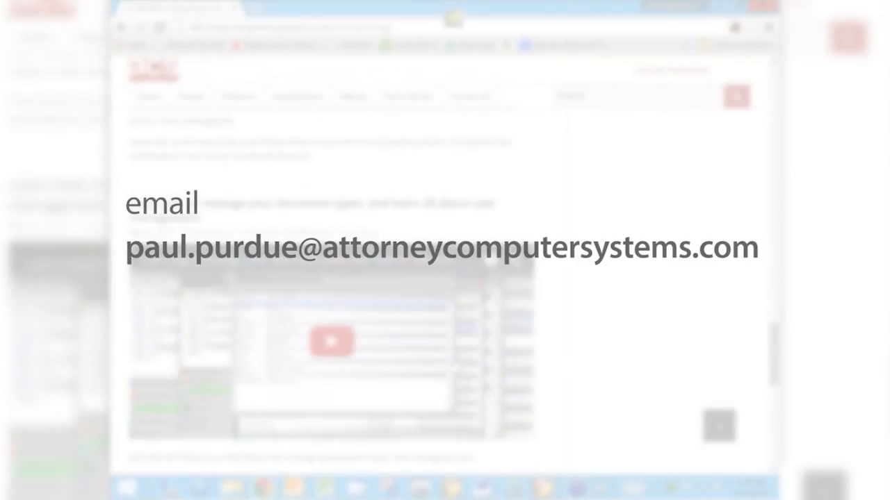